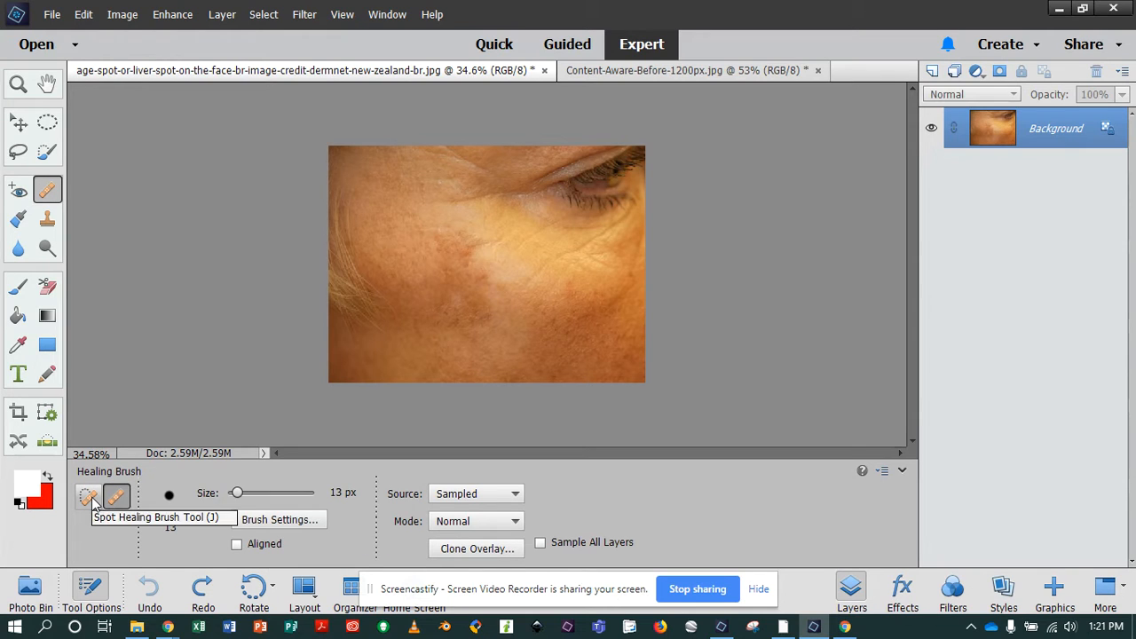
- Activate the Spot Healing Brush for the face photo and adjust its brush size to 60 px
left_click(89, 499)
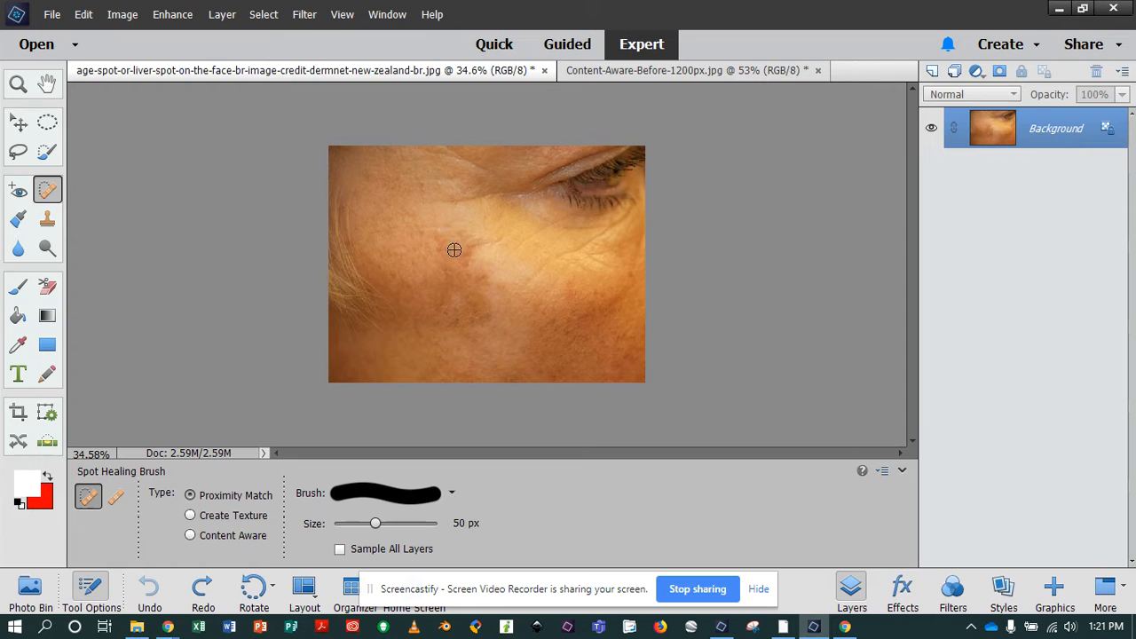
scroll(458, 244, "up", 5)
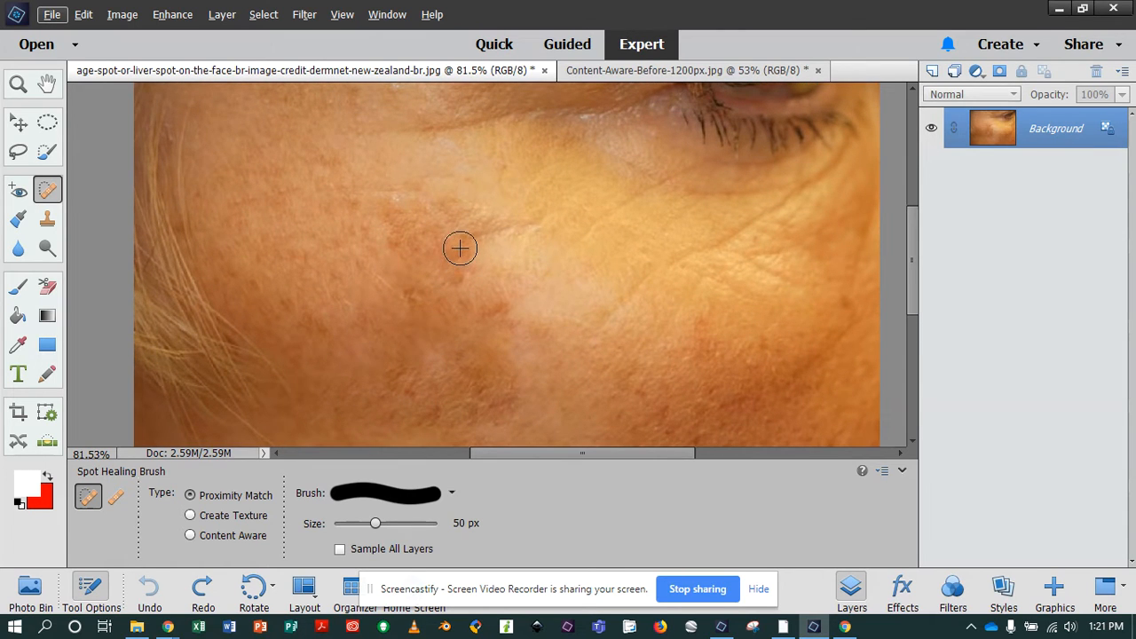
key("bracketleft")
key("bracketright")
key("bracketright")
key("bracketright")
key("bracketright")
key("bracketright")
key("bracketright")
key("bracketright")
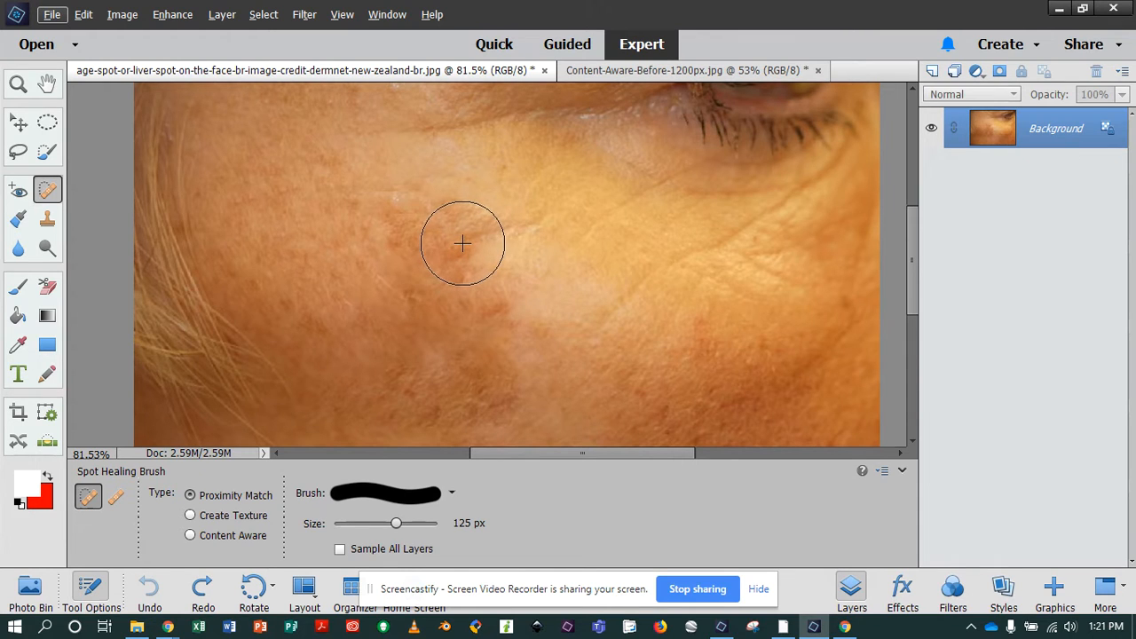
key("bracketleft")
key("bracketleft")
key("bracketleft")
key("bracketleft")
key("bracketleft")
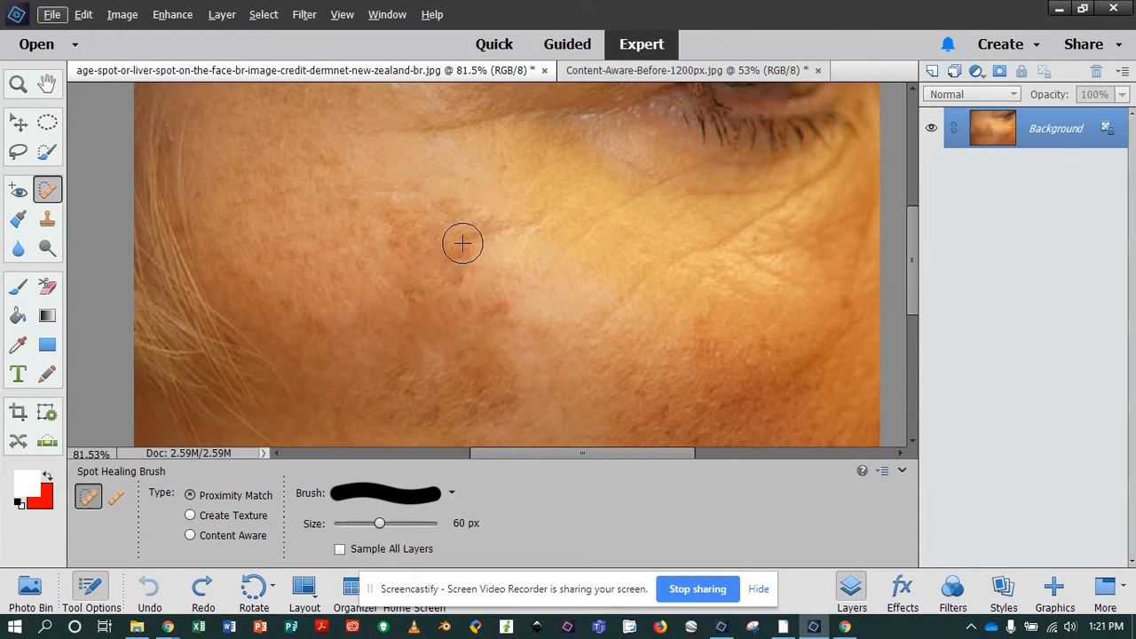
- Reduce the brush size to 25 px and heal the small spot on the skin above the age spot
scroll(463, 243, "up", 3)
scroll(536, 137, "up", 1)
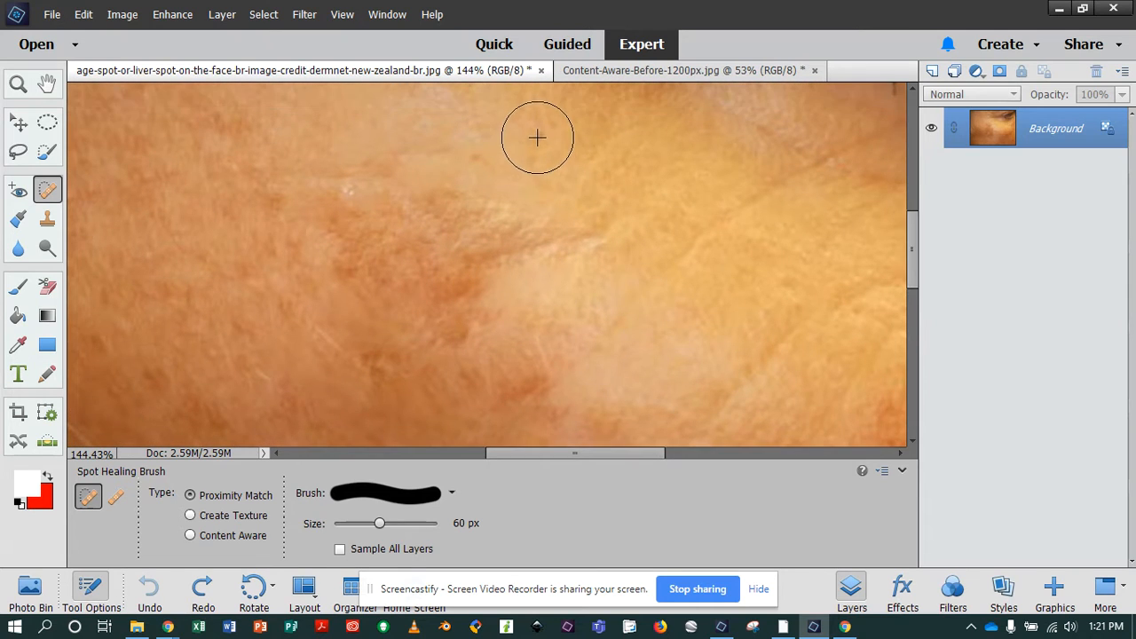
scroll(537, 137, "up", 1)
key("bracketleft")
key("bracketleft")
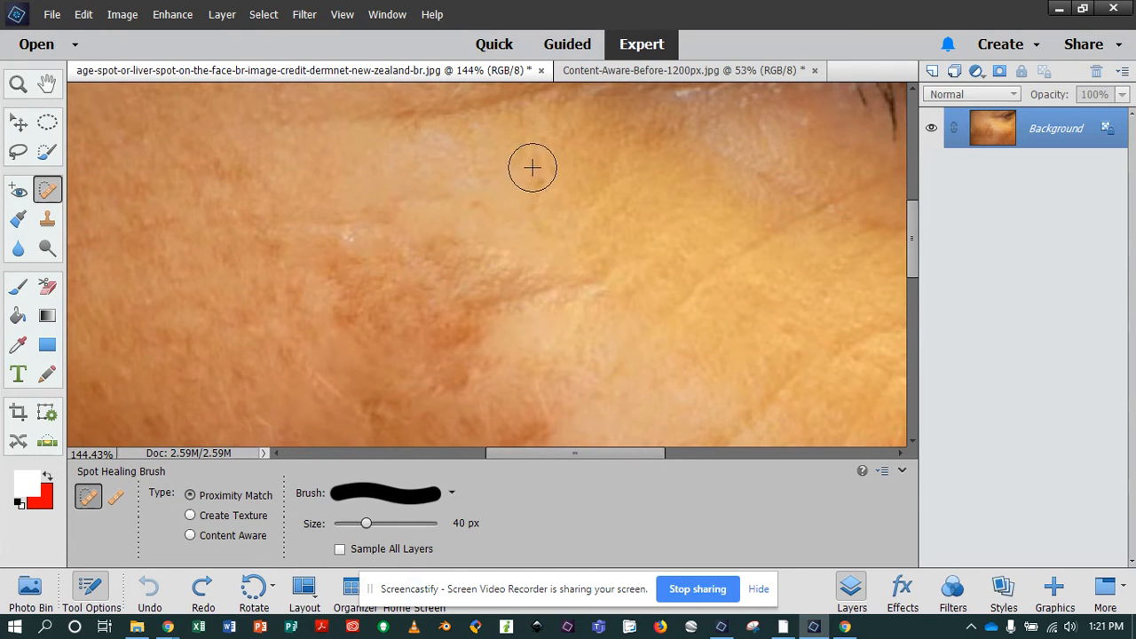
key("bracketleft")
key("bracketleft")
key("bracketleft")
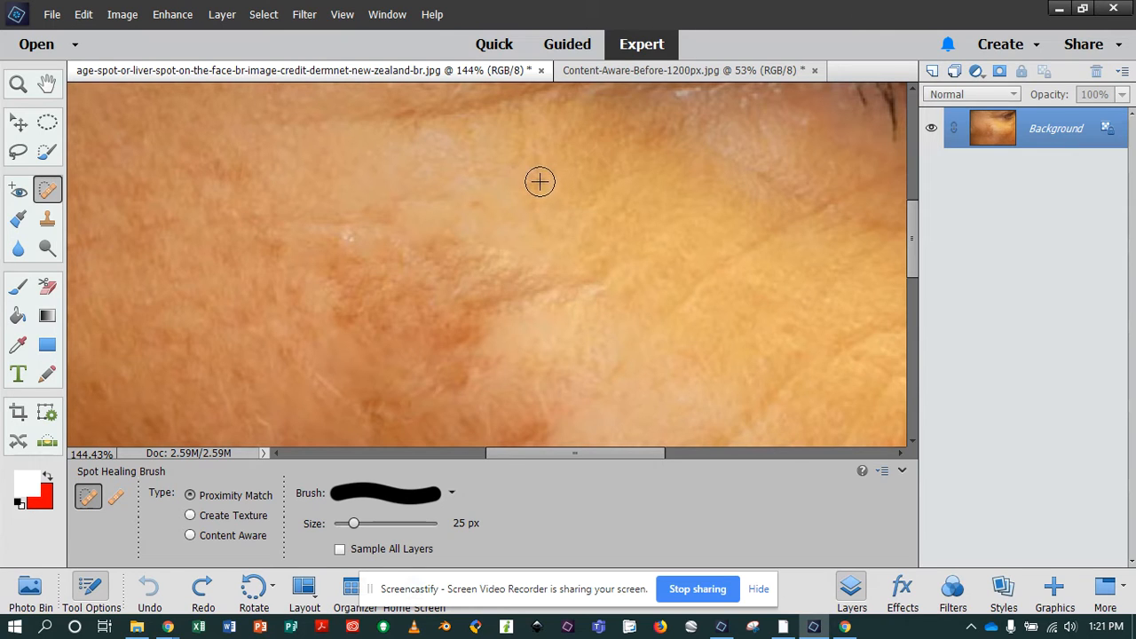
left_click(537, 188)
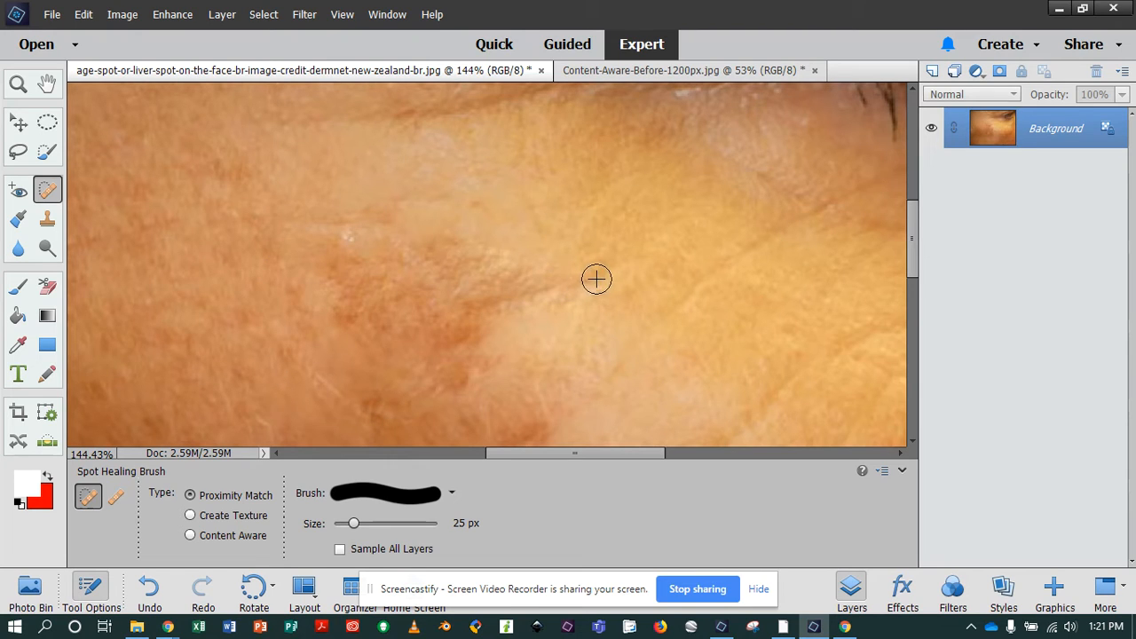
- Paint healing strokes over the crease and the reddish parts of the age spot on the cheek
left_click_drag(595, 277, 384, 324)
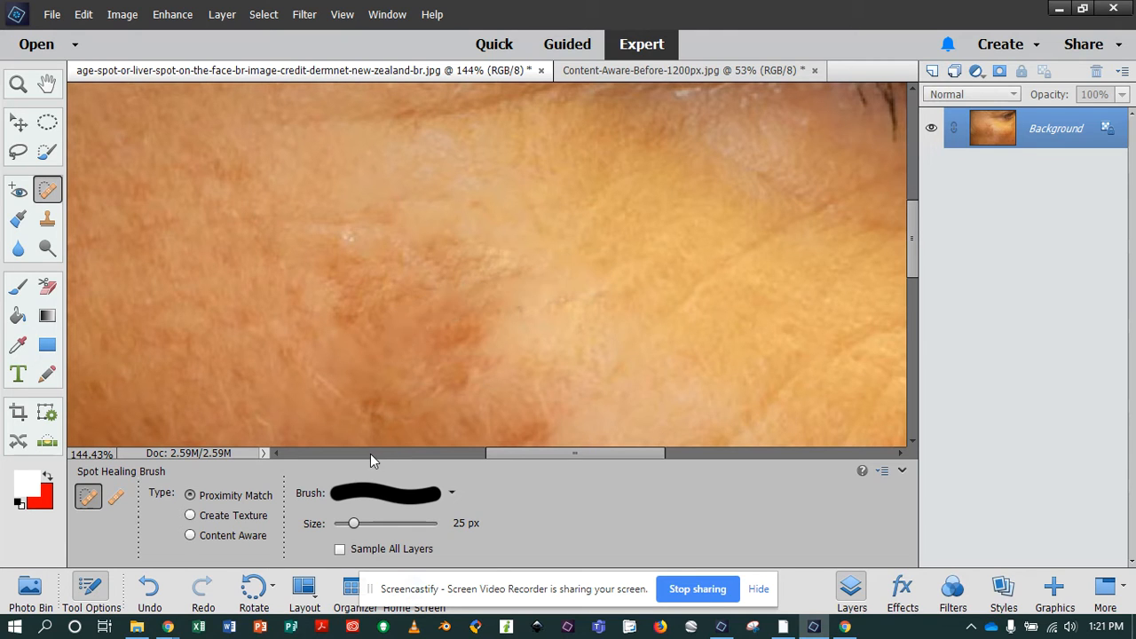
left_click_drag(545, 310, 415, 348)
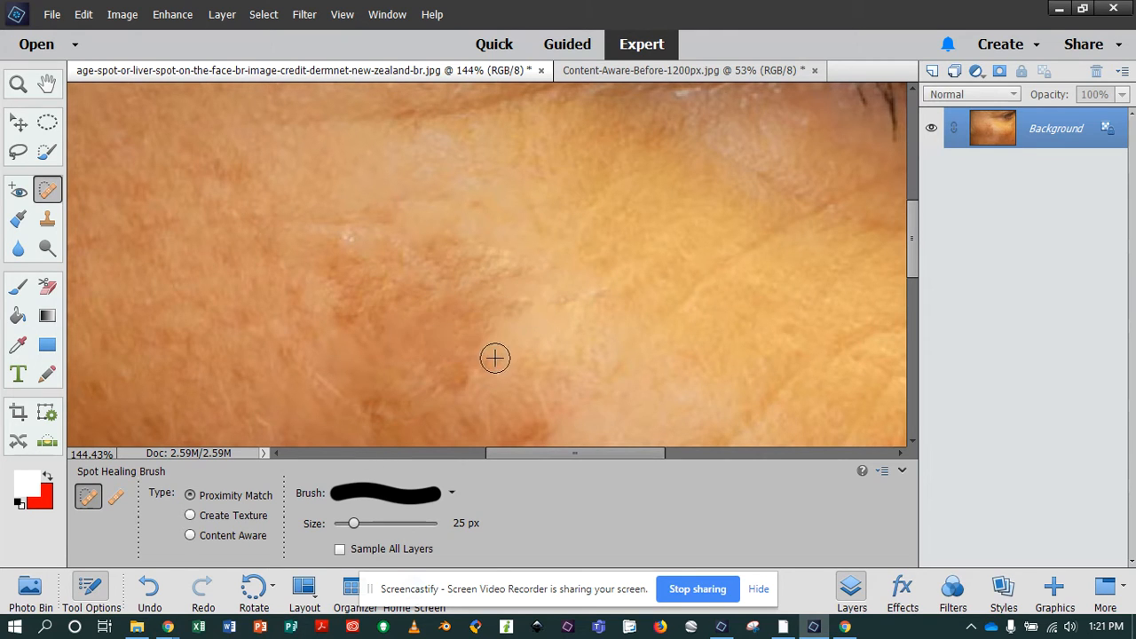
left_click_drag(494, 357, 429, 383)
- Heal the diagonal wrinkle lines running across the cheek below the eye
left_click_drag(742, 263, 594, 353)
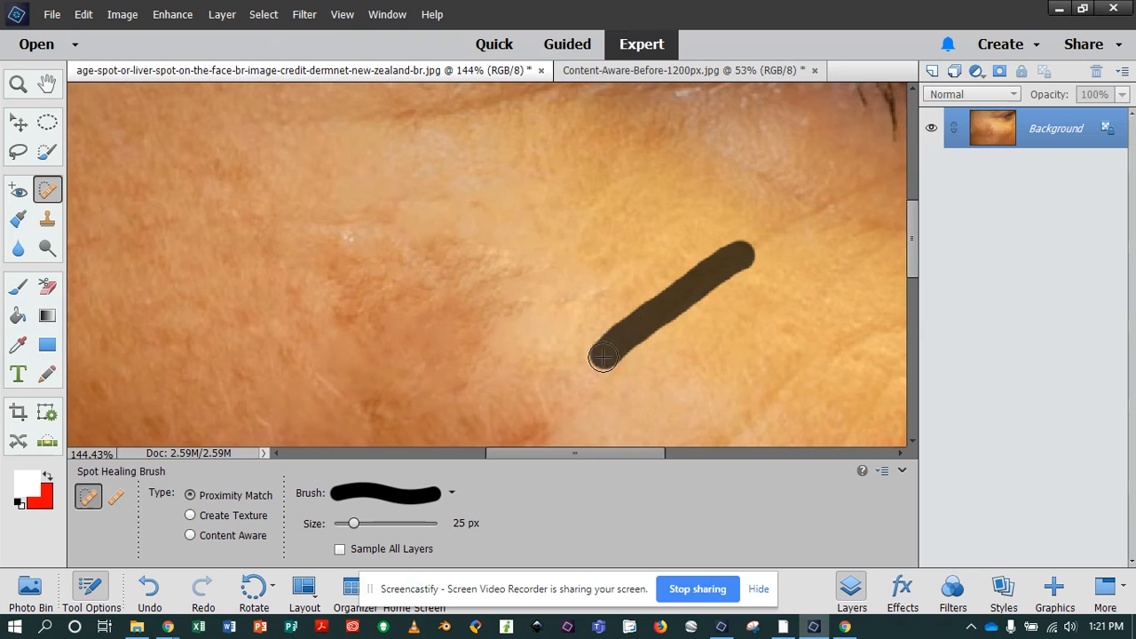
left_click_drag(818, 217, 715, 256)
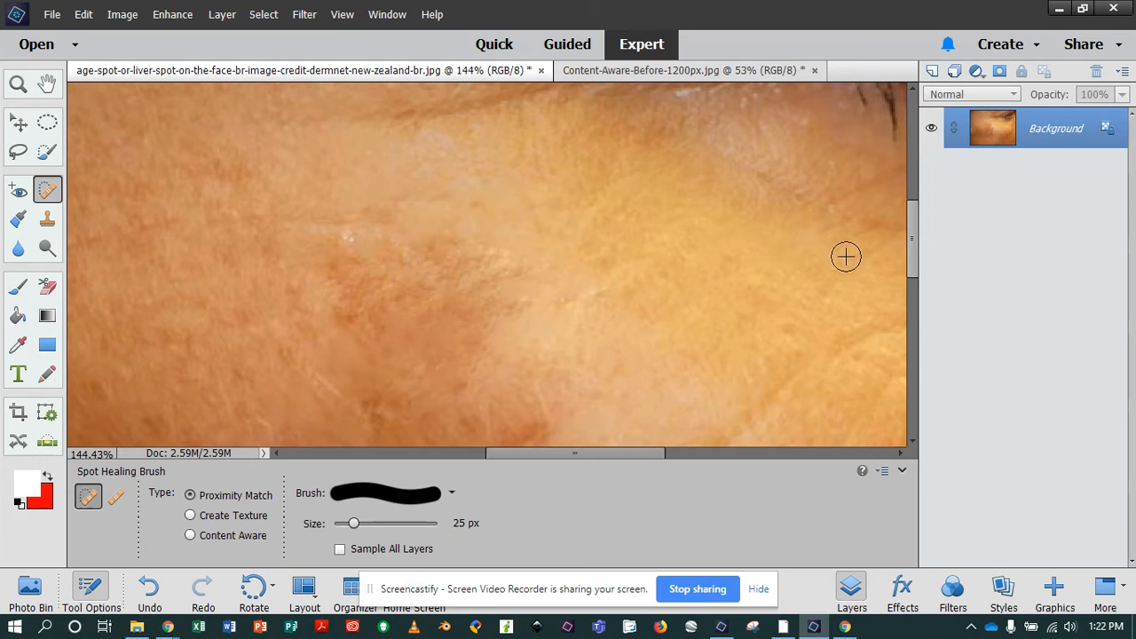
scroll(796, 323, "down", 1)
scroll(795, 323, "down", 1)
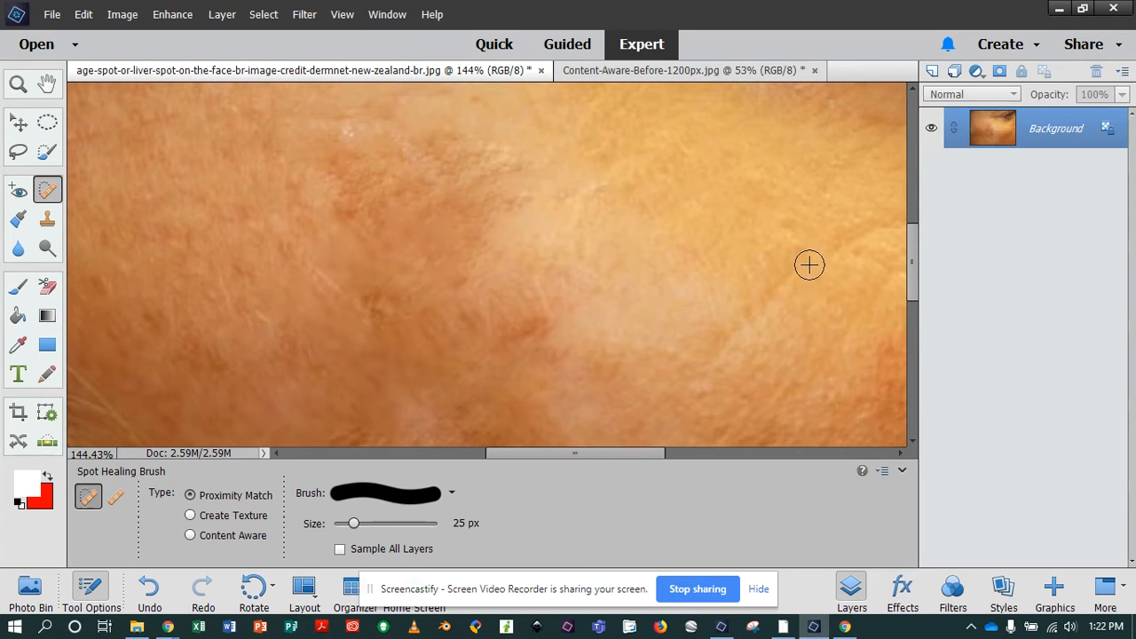
mouse_move(806, 260)
left_mouse_down()
mouse_move(737, 325)
mouse_move(710, 367)
left_mouse_up()
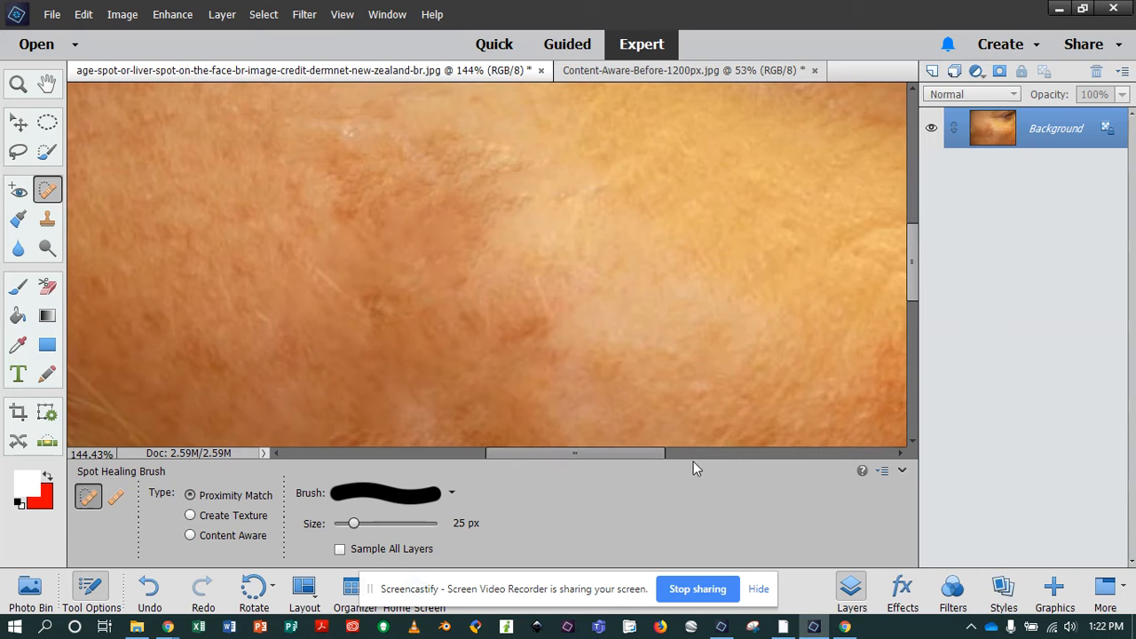
- Heal the skin just below the eye area and the horizontal crease extending outward from the eye corner
scroll(775, 299, "up", 4)
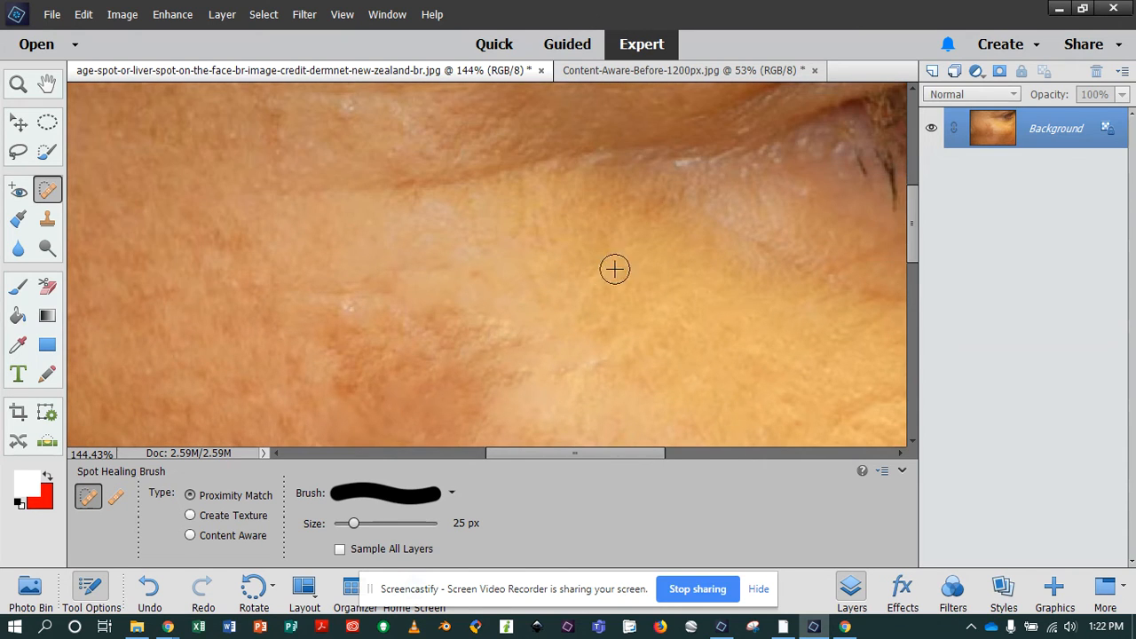
left_click_drag(613, 255, 584, 280)
left_click_drag(402, 178, 593, 160)
left_click_drag(454, 183, 559, 171)
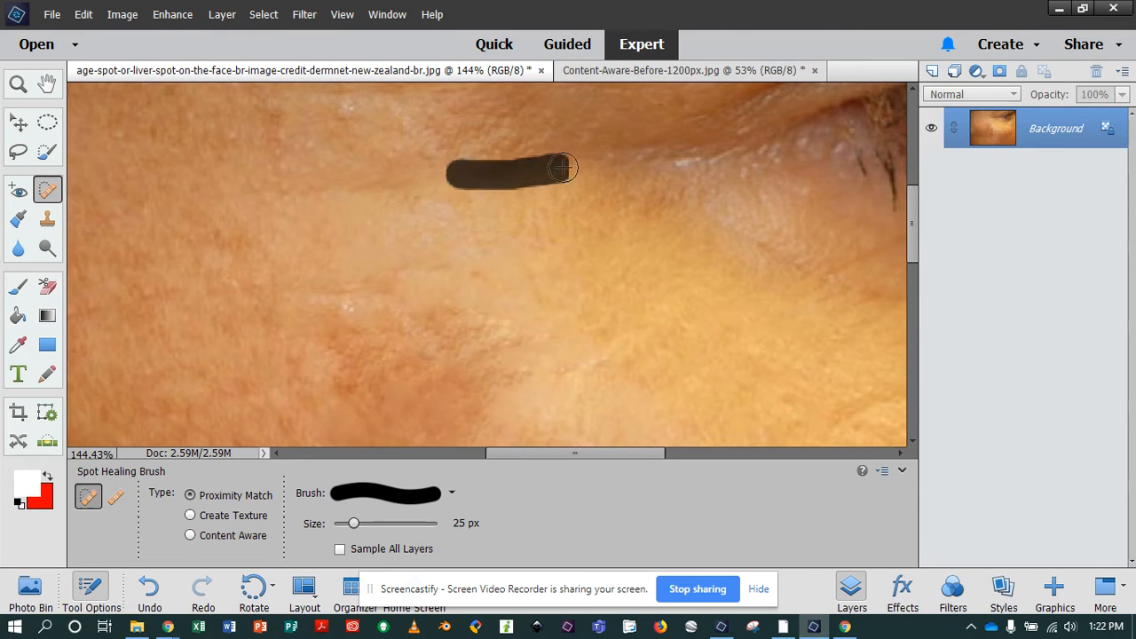
- Paint over the remaining lines on the bright cheek area and its wrinkled edge farther below the eye
scroll(546, 277, "down", 2)
left_click_drag(654, 250, 594, 299)
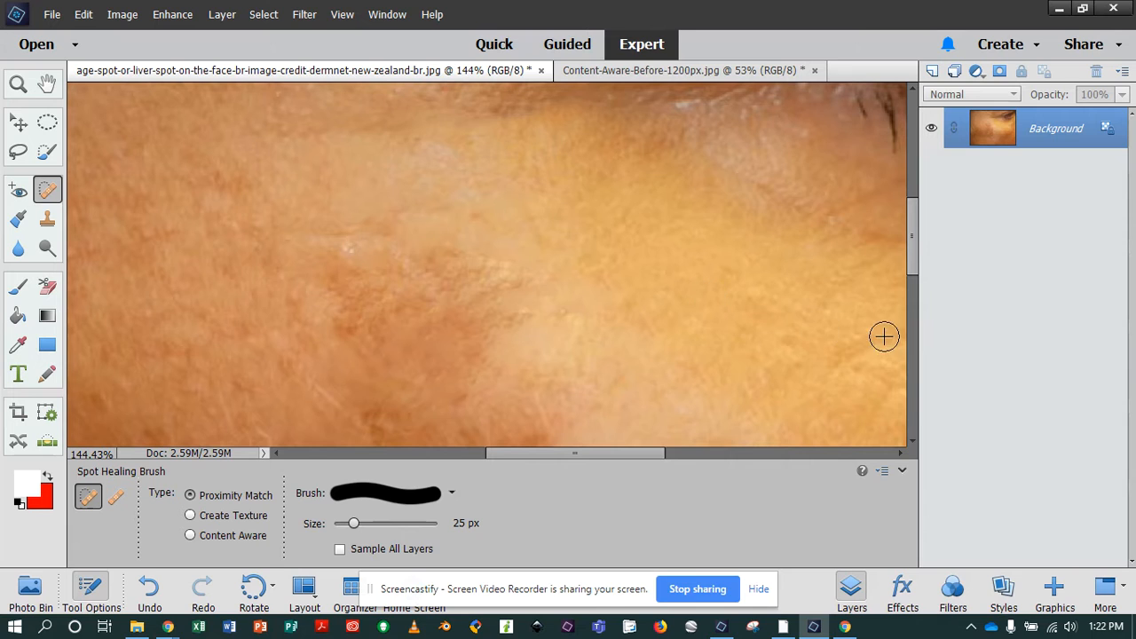
mouse_move(882, 335)
left_mouse_down()
mouse_move(831, 361)
mouse_move(883, 377)
left_mouse_up()
scroll(882, 367, "down", 2)
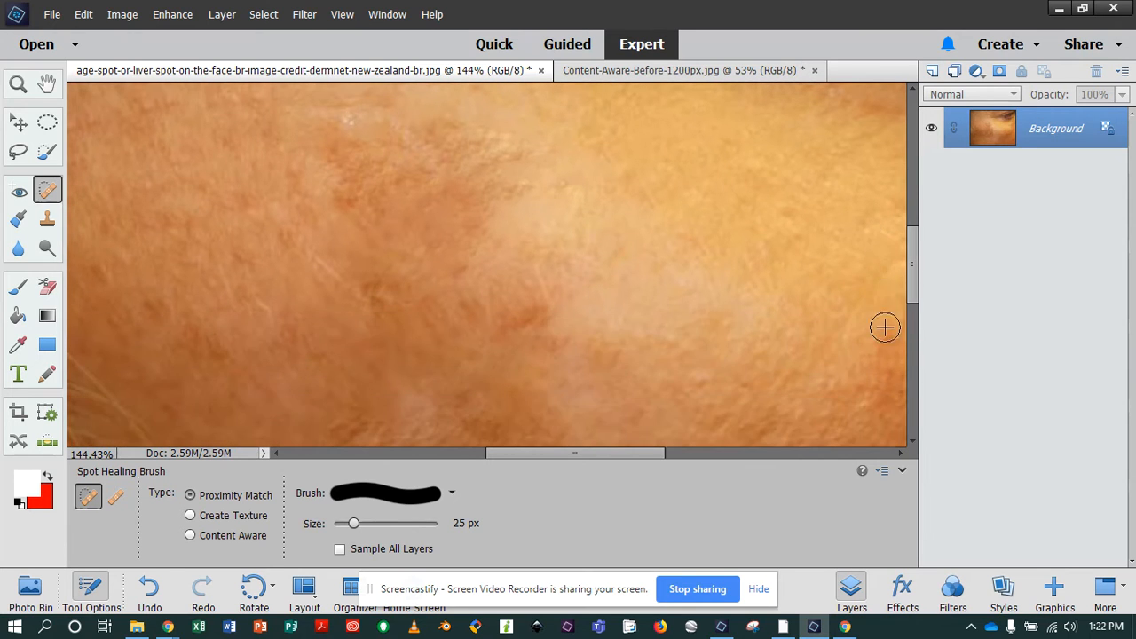
left_click_drag(884, 266, 809, 356)
- Heal the two short horizontal creases on the temple side, above the age spot
scroll(789, 340, "up", 5)
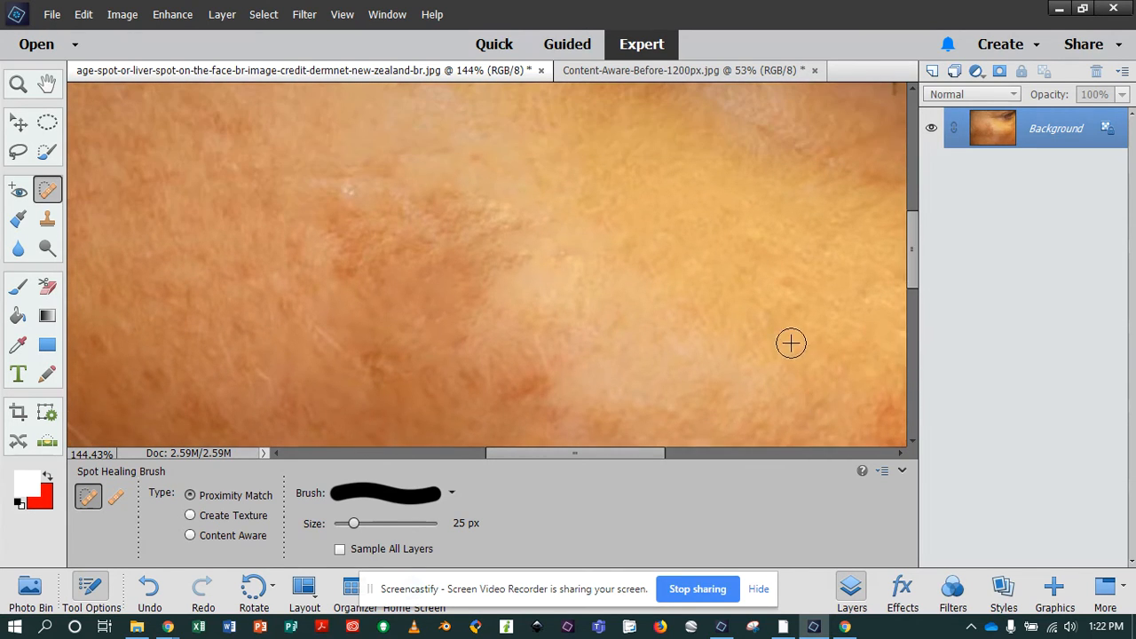
scroll(512, 252, "down", 2)
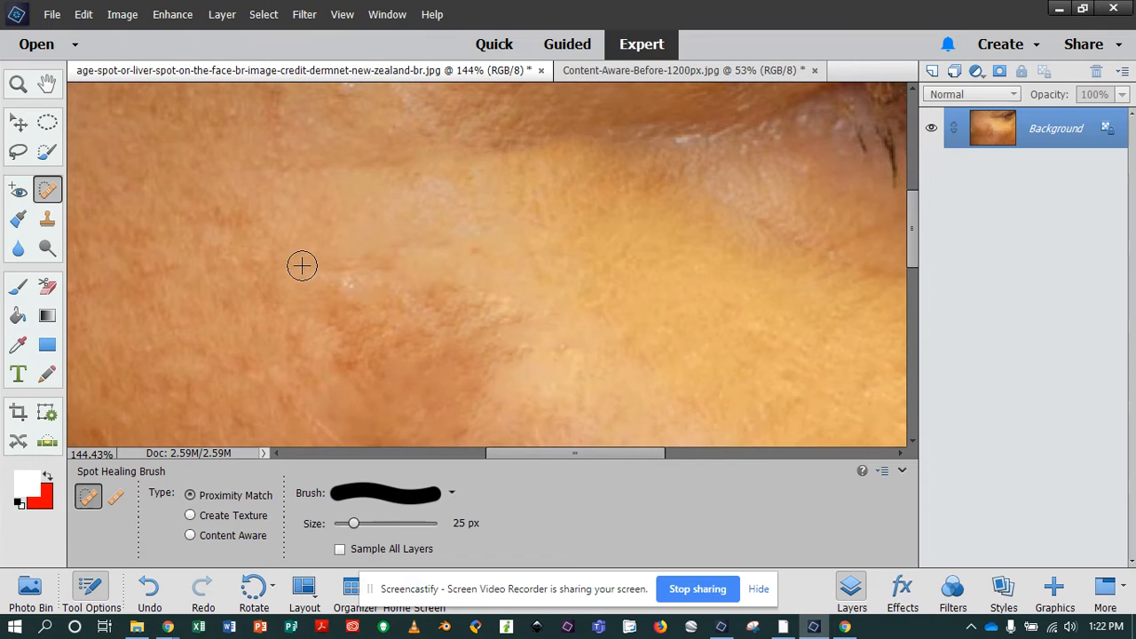
left_click_drag(302, 264, 382, 265)
left_click_drag(292, 173, 379, 173)
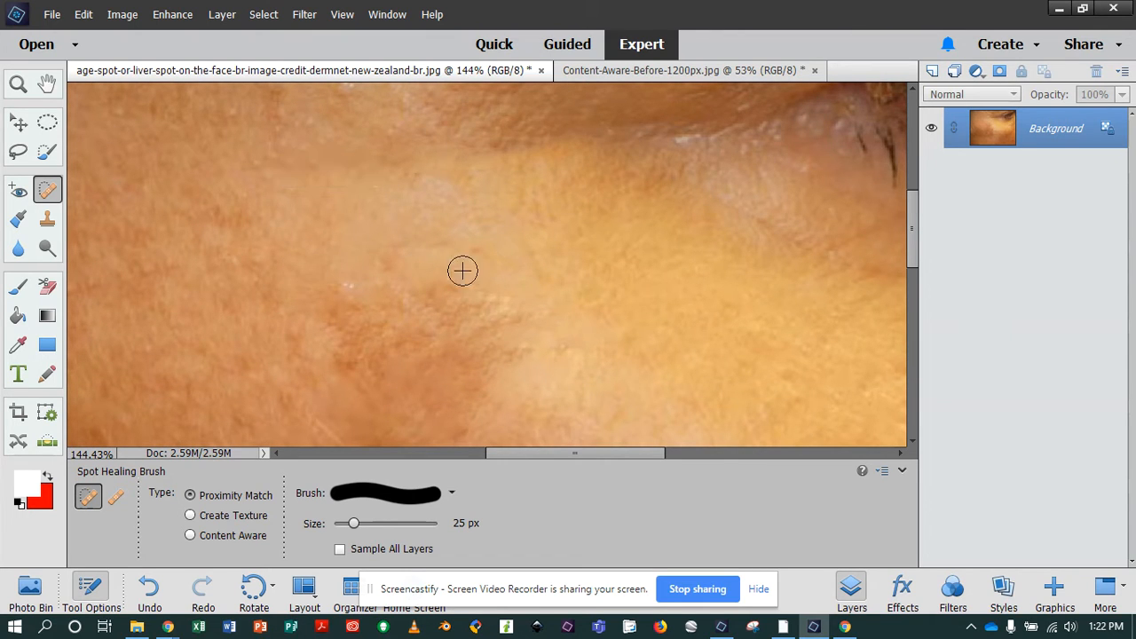
- Check the whole photo, then heal a spot beside the age spot and the creases along its upper edge
scroll(547, 256, "down", 5)
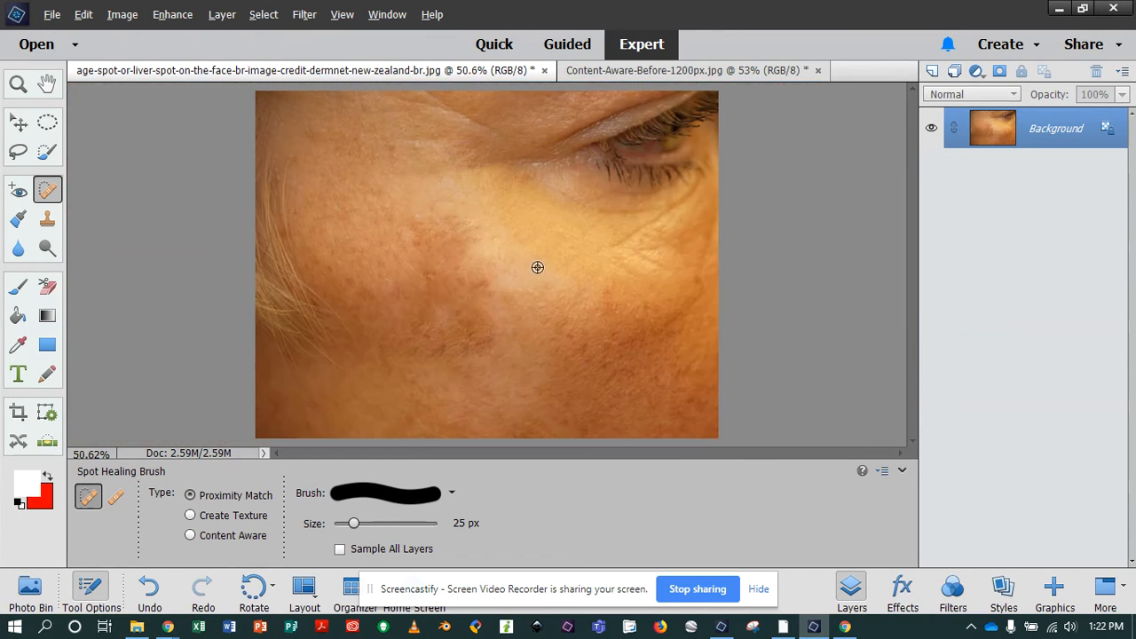
scroll(621, 246, "down", 3)
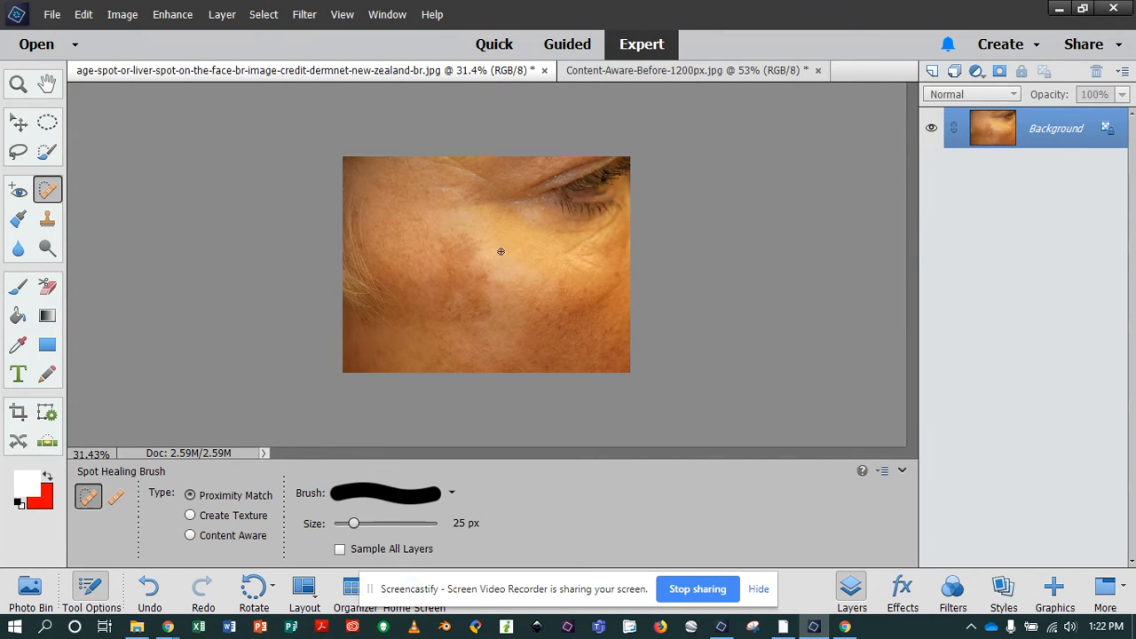
scroll(503, 261, "up", 5)
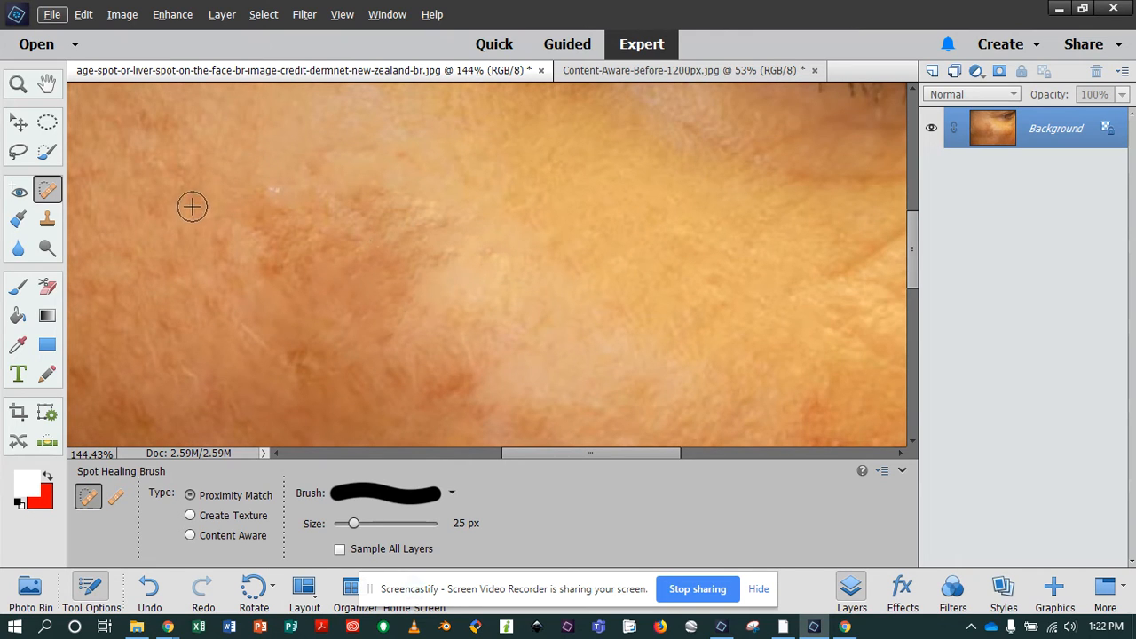
left_click(216, 243)
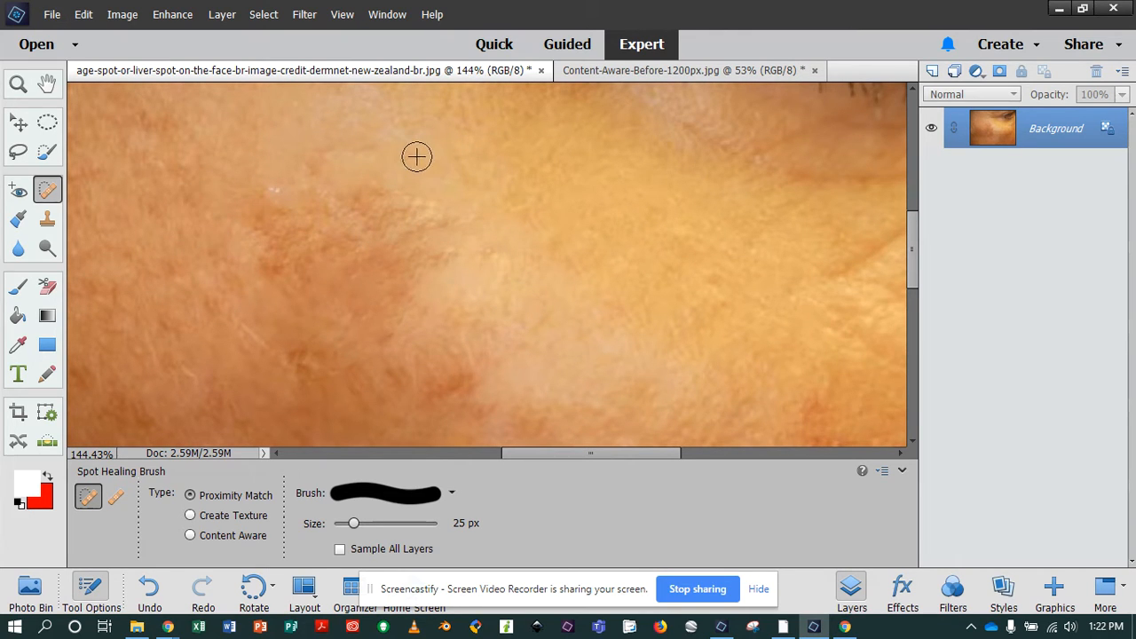
left_click_drag(456, 185, 257, 255)
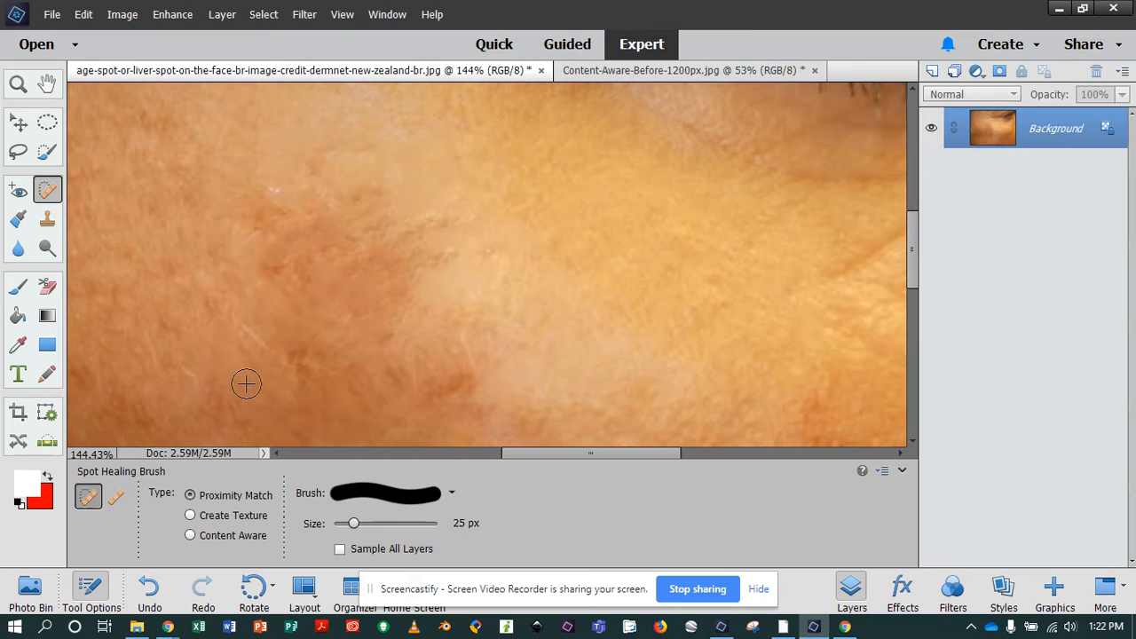
- Set the healing type to Create Texture and heal the dark blotches in the lower part of the age spot
scroll(304, 363, "down", 1)
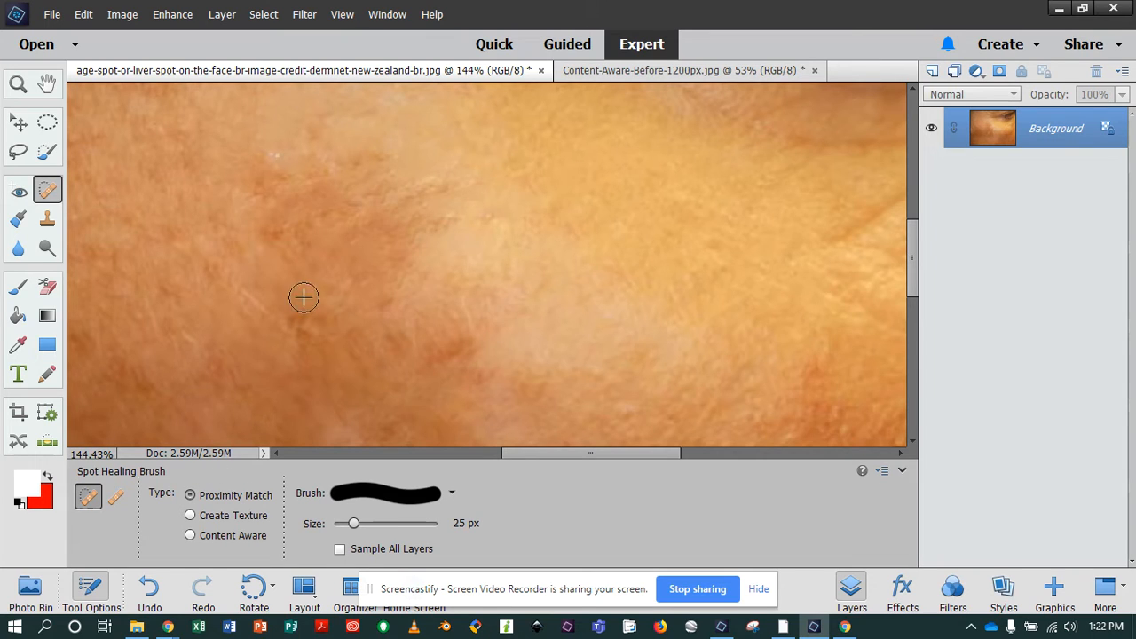
scroll(494, 294, "down", 2)
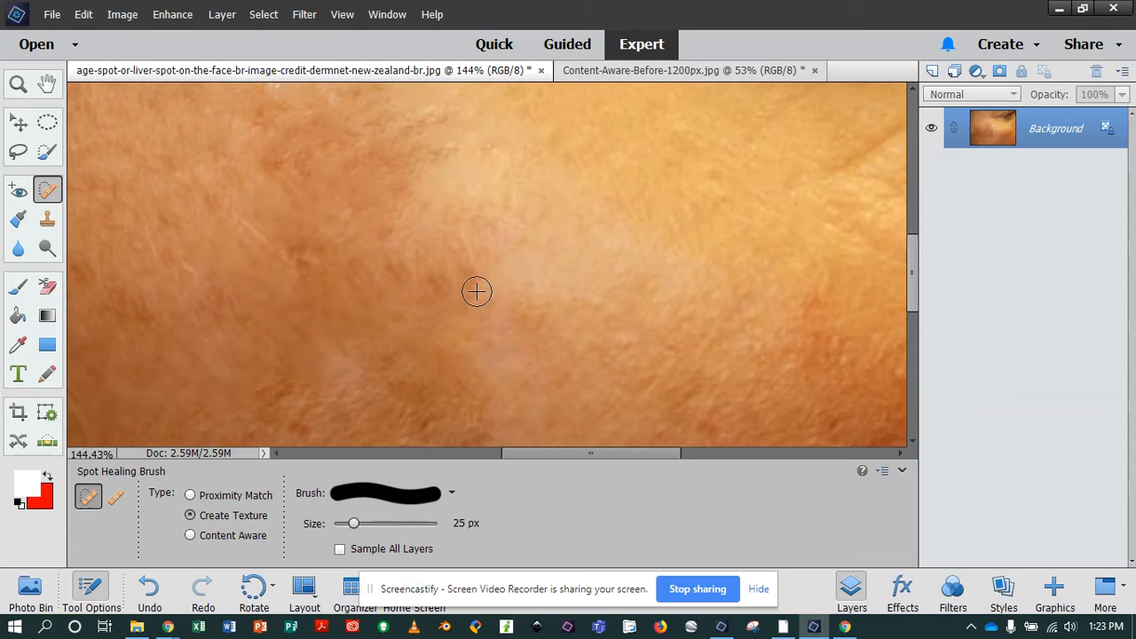
left_click_drag(467, 311, 460, 302)
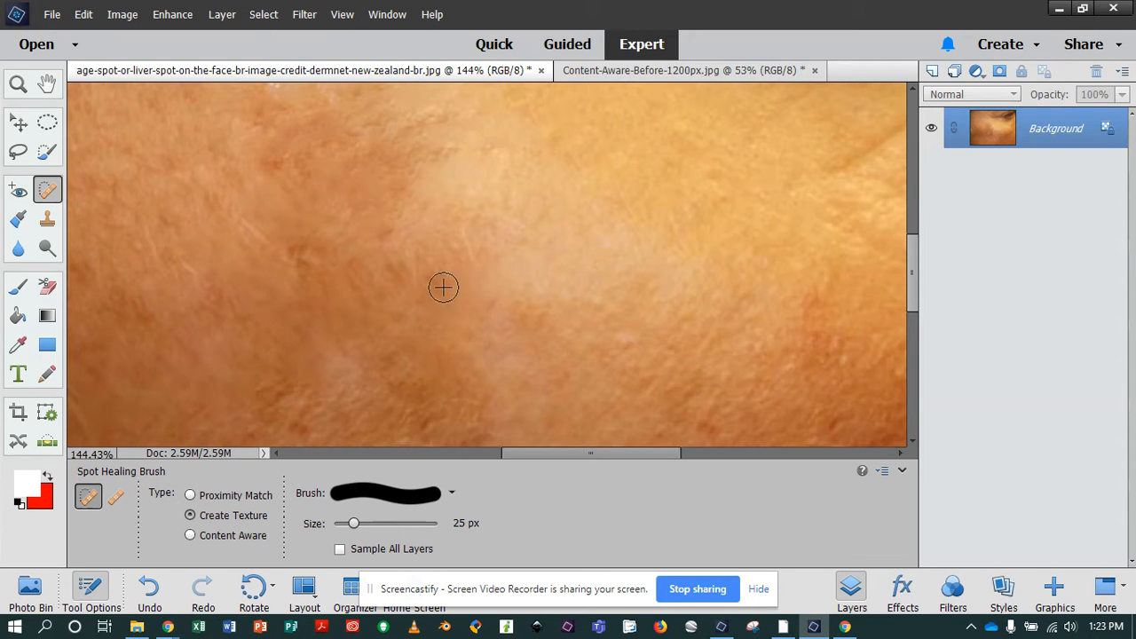
left_click_drag(394, 283, 395, 282)
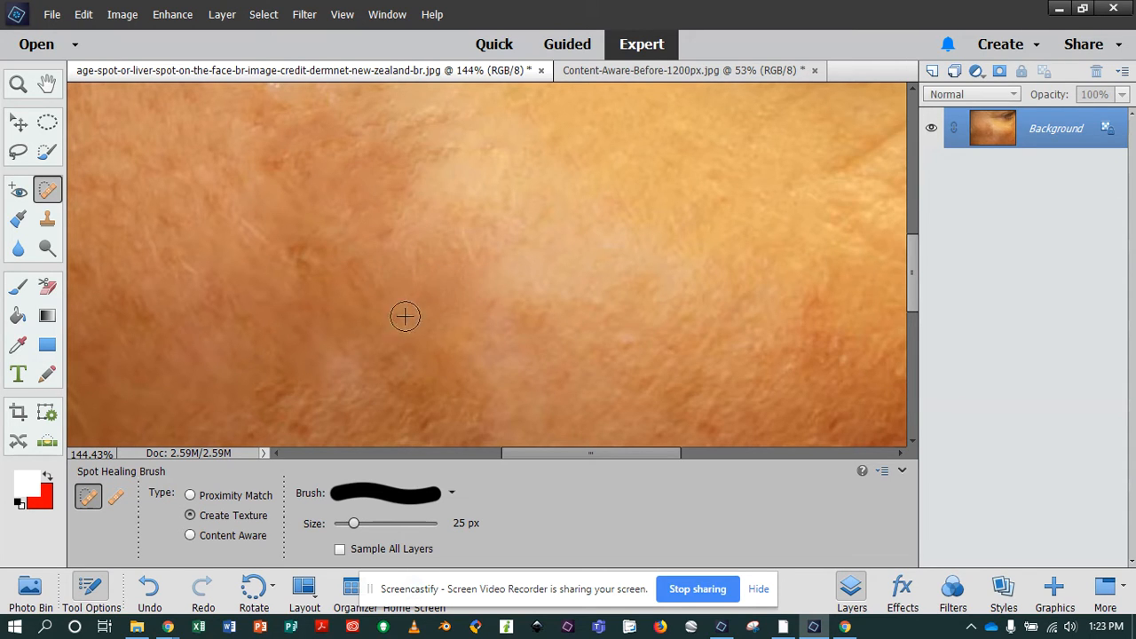
left_click_drag(308, 261, 302, 259)
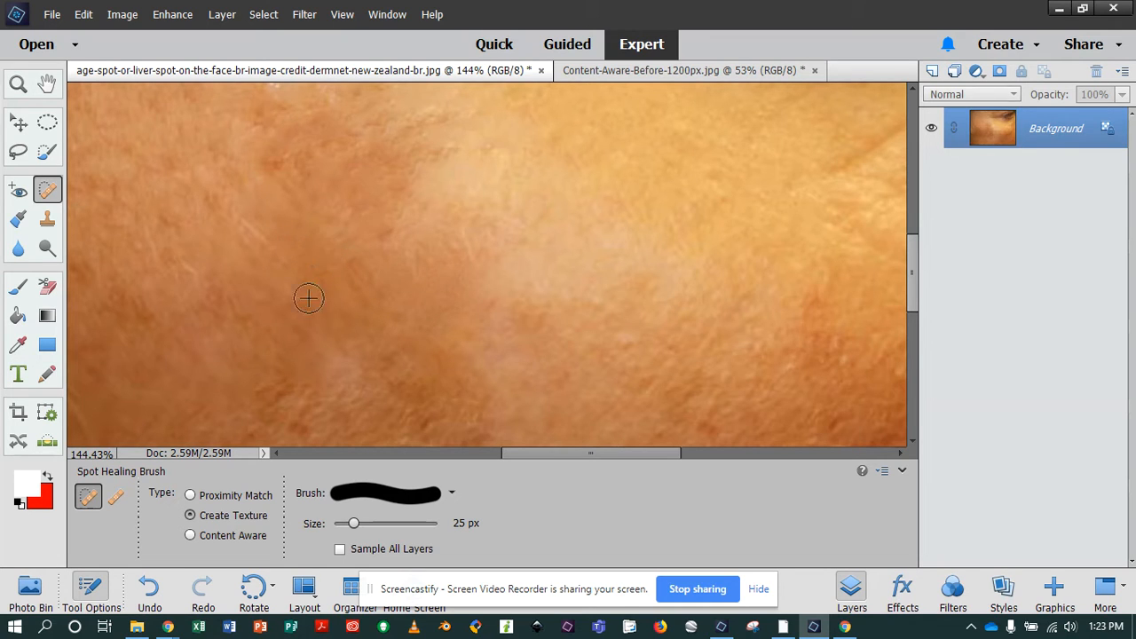
left_click(360, 294)
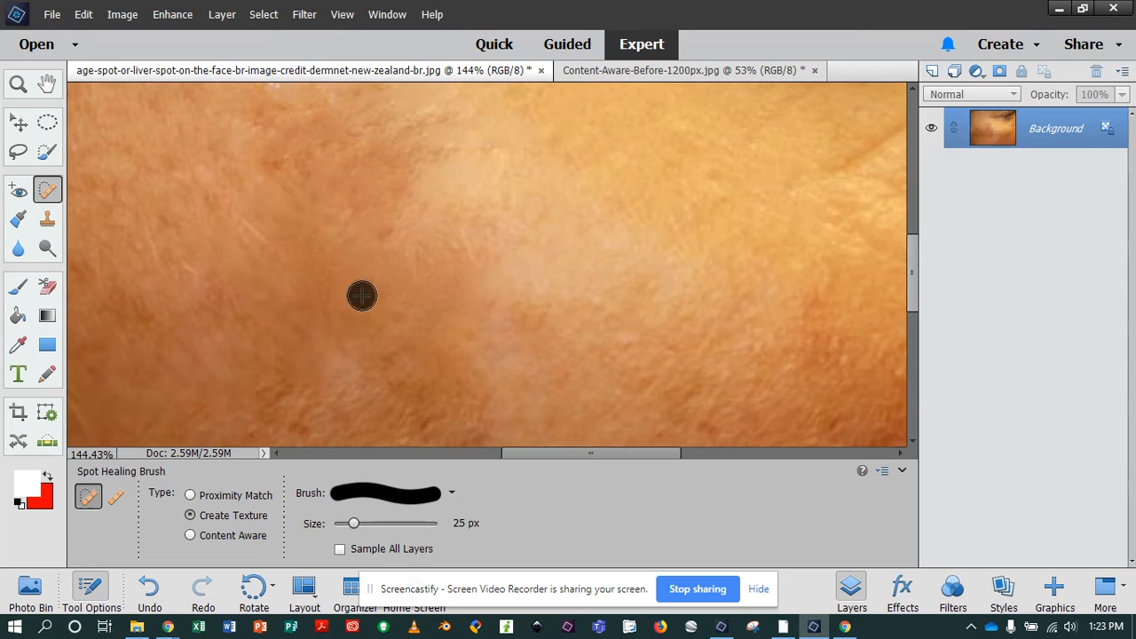
left_click(373, 286)
left_click(397, 312)
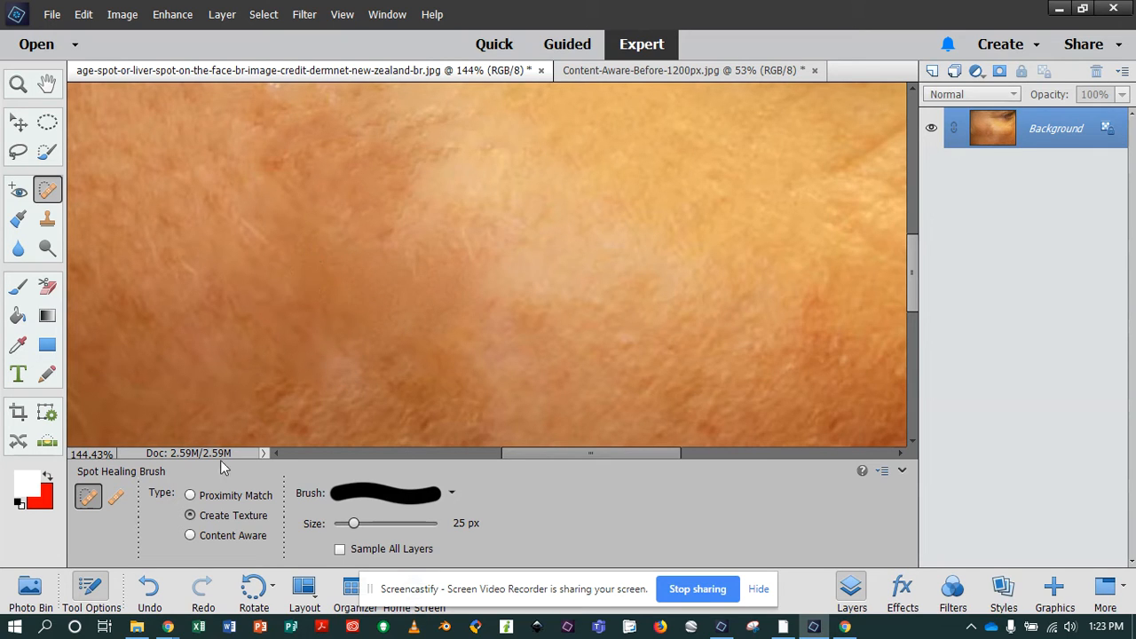
- Switch the healing type to Proximity Match and paint diagonally over the lower part of the age spot
left_click(202, 499)
mouse_move(294, 245)
left_mouse_down()
mouse_move(387, 294)
mouse_move(431, 337)
left_mouse_up()
left_click_drag(299, 263, 423, 324)
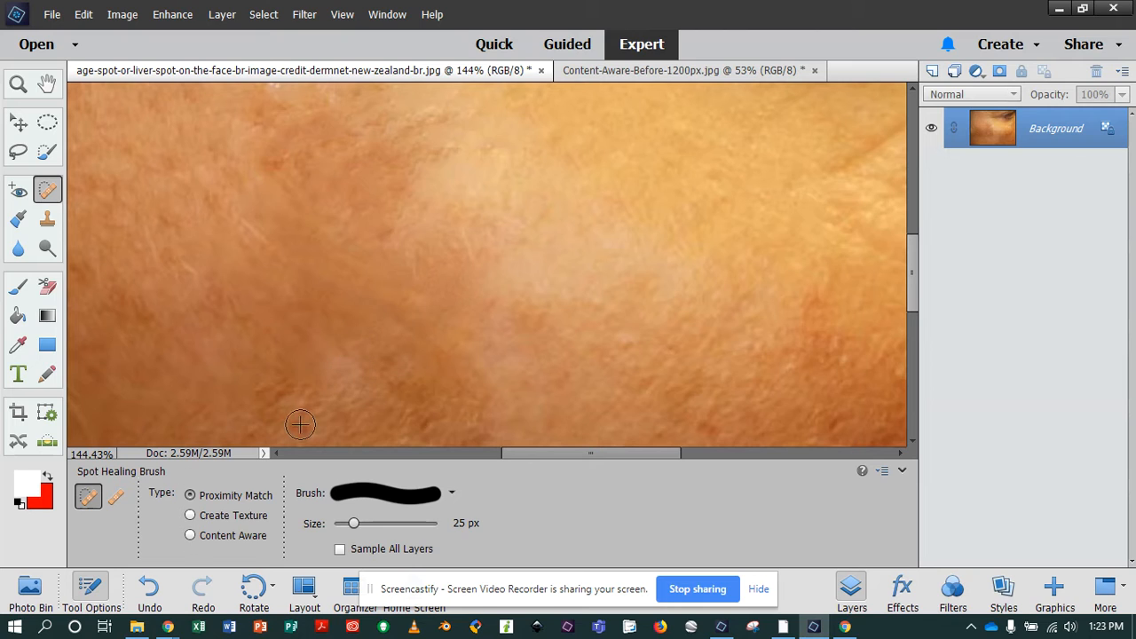
- Choose the soft 21 px preset from the Default Brushes and dab the skin below the light patch
left_click(448, 495)
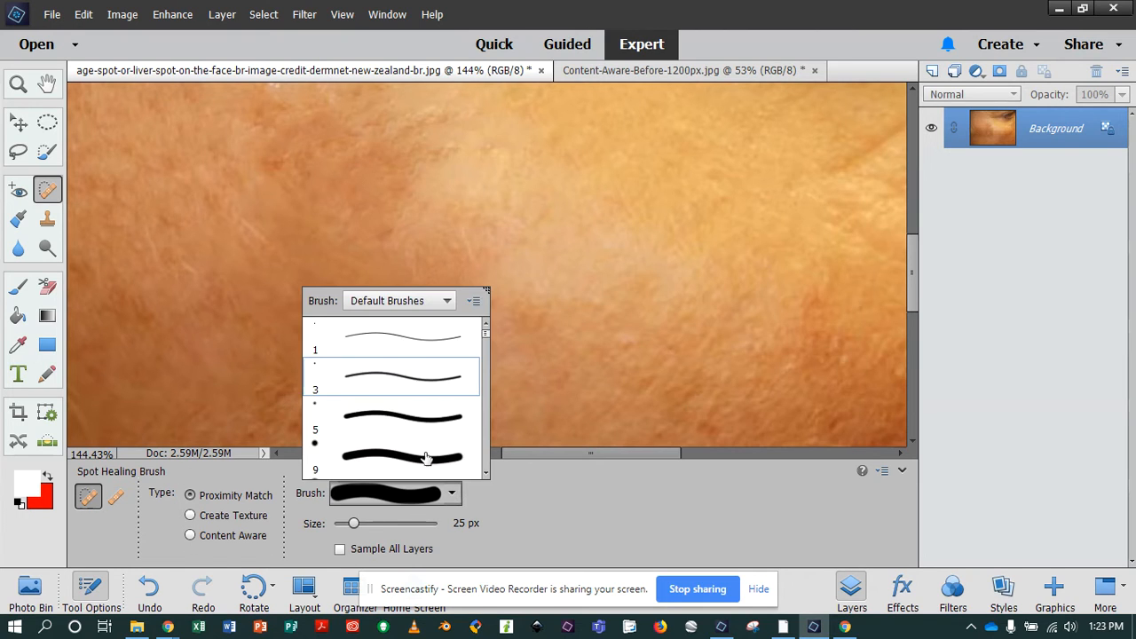
scroll(417, 408, "down", 4)
scroll(412, 430, "down", 4)
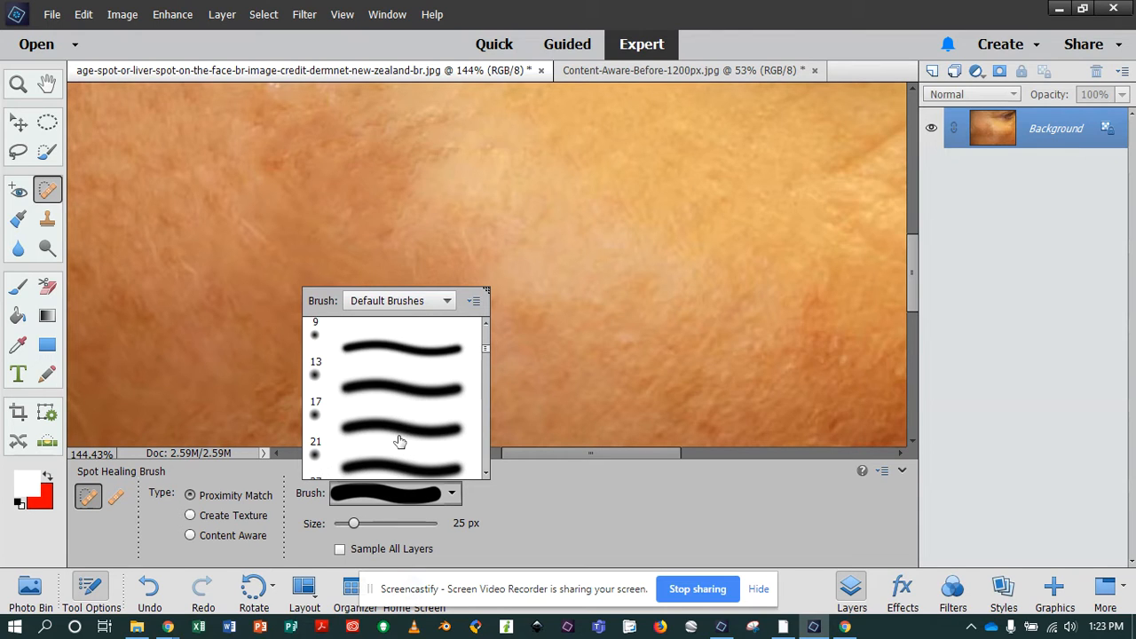
left_click(400, 438)
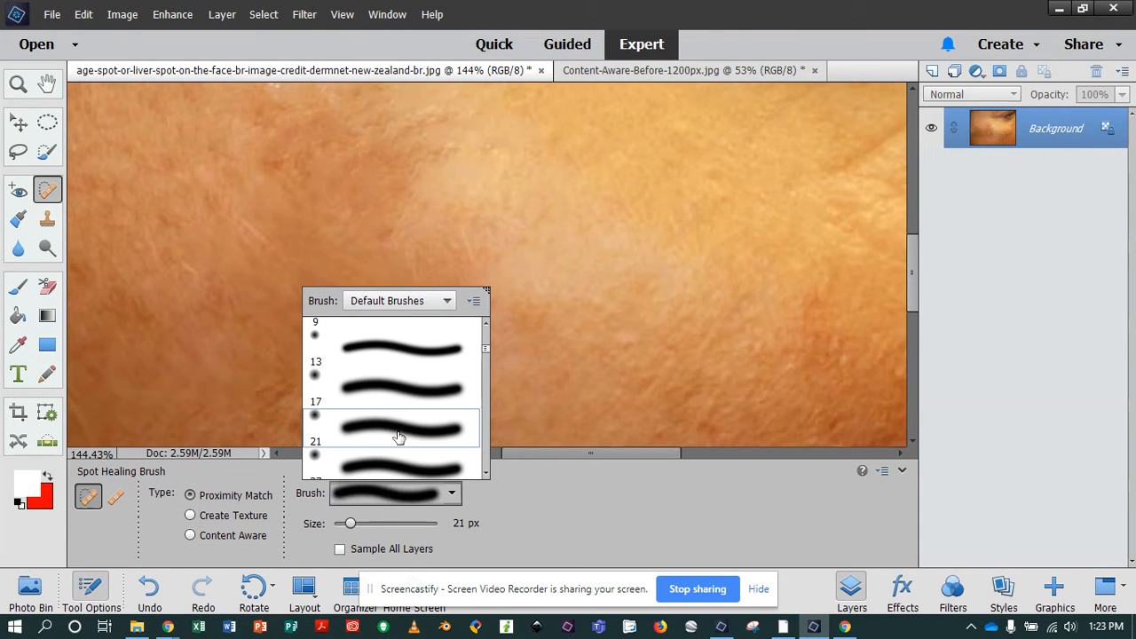
left_click(578, 330)
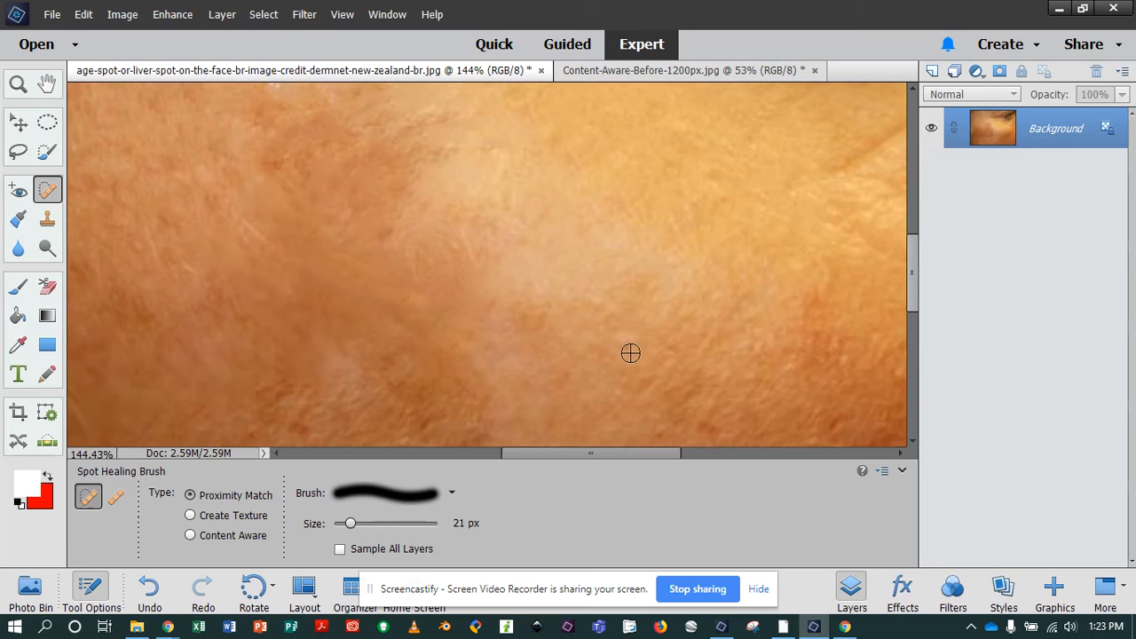
left_click(652, 387)
- Enlarge the healing brush to 57 px and heal the red blotch and the diagonal crease above it
mouse_move(372, 524)
left_mouse_down()
mouse_move(398, 522)
mouse_move(377, 523)
left_mouse_up()
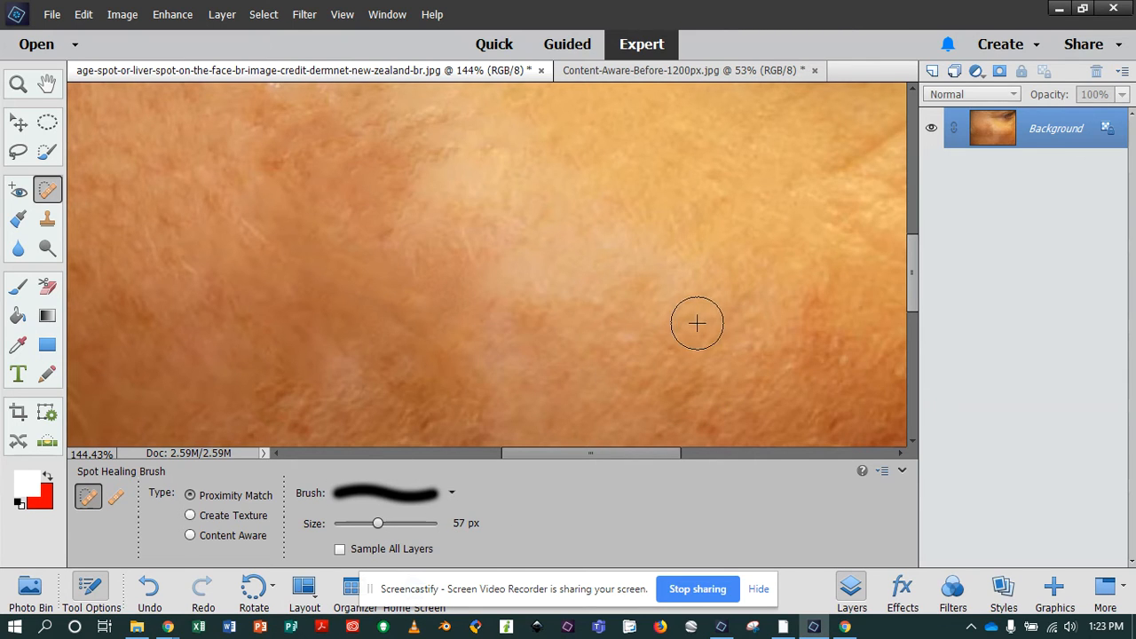
left_click(788, 311)
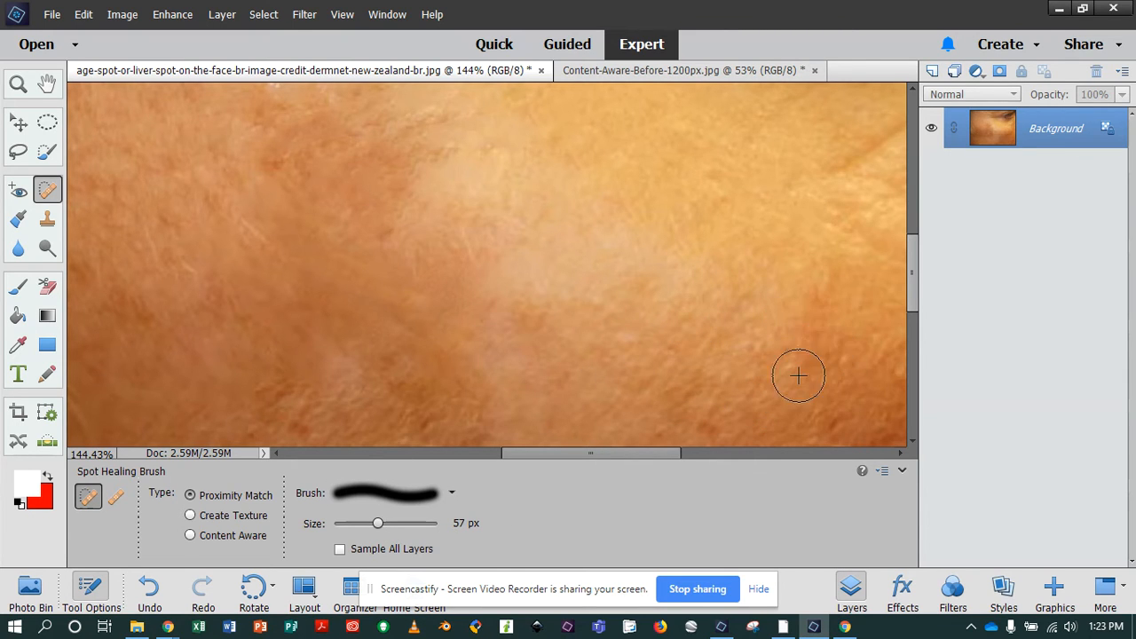
left_click(816, 290)
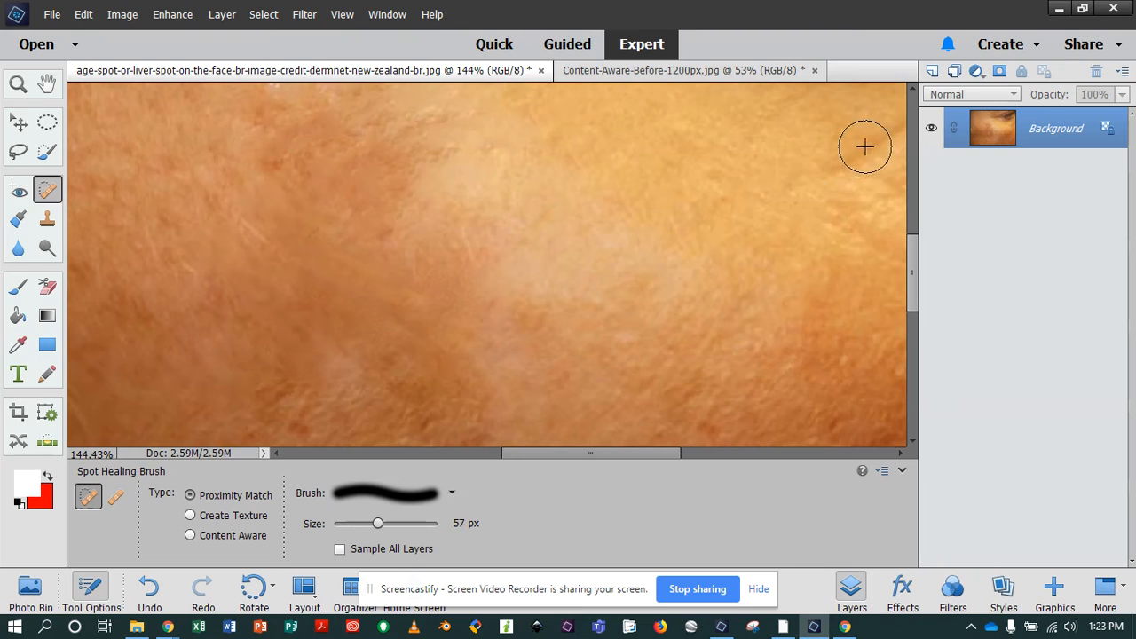
left_click_drag(860, 135, 763, 206)
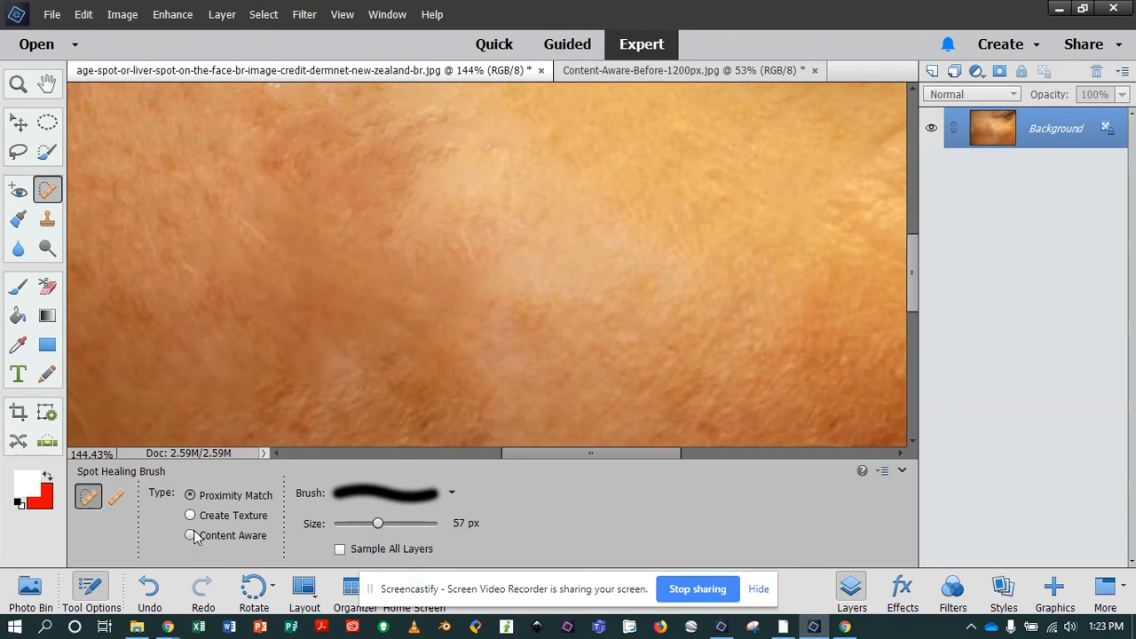
- Set the healing type to Content Aware, then outline the dog and its shadow in Content-Aware-Before-1200px.jpg with the Lasso tool
scroll(488, 116, "up", 1)
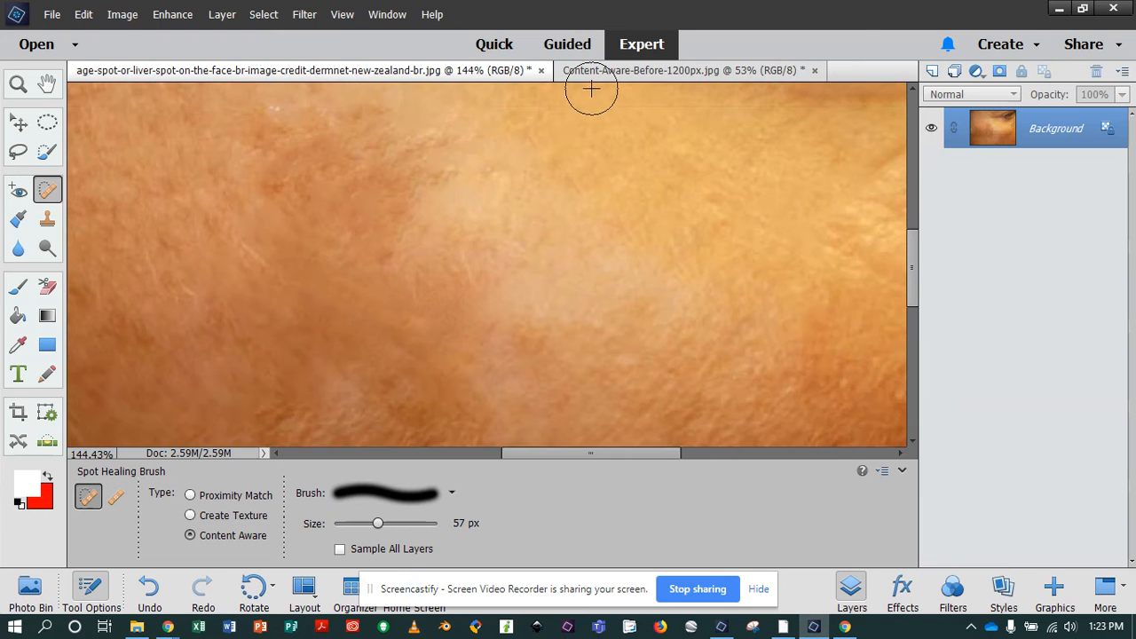
left_click(608, 73)
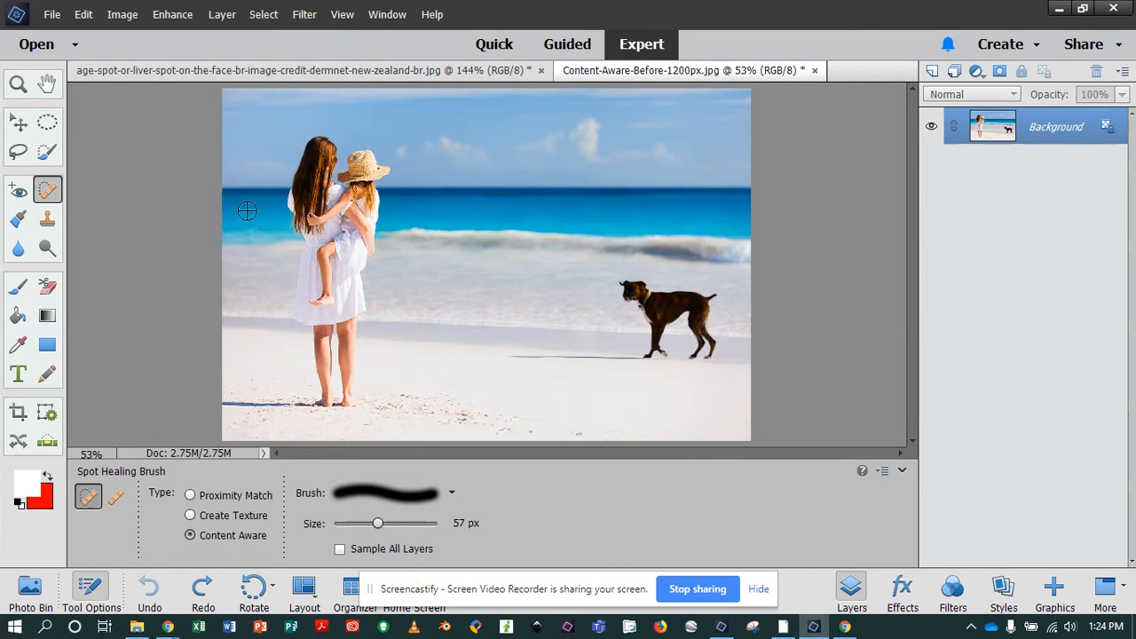
left_click(19, 152)
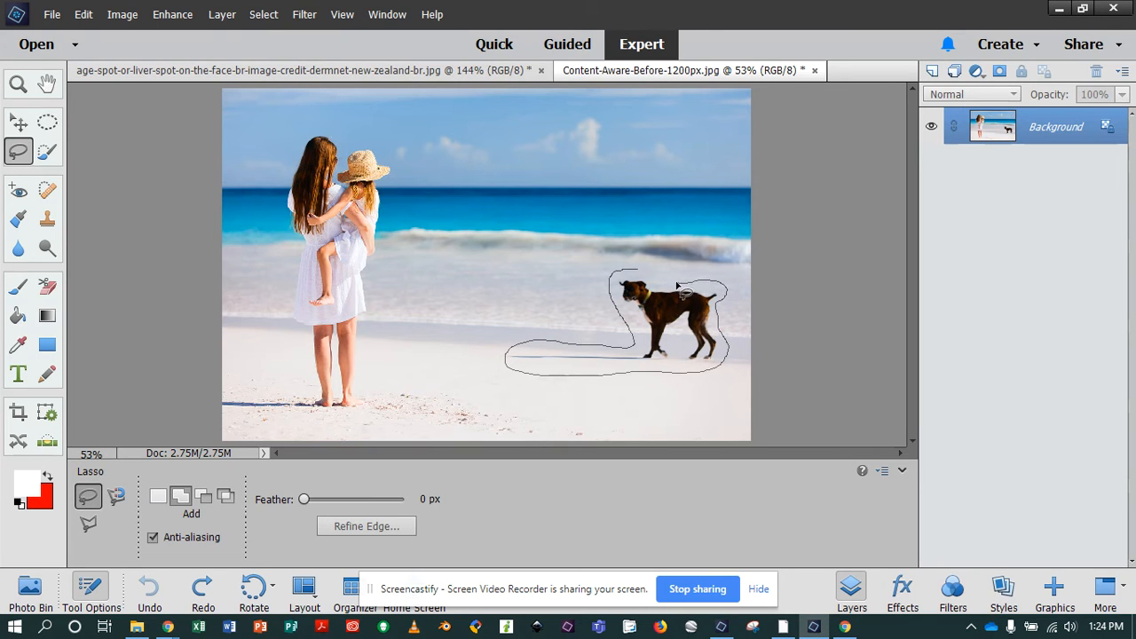
left_click_drag(632, 272, 634, 274)
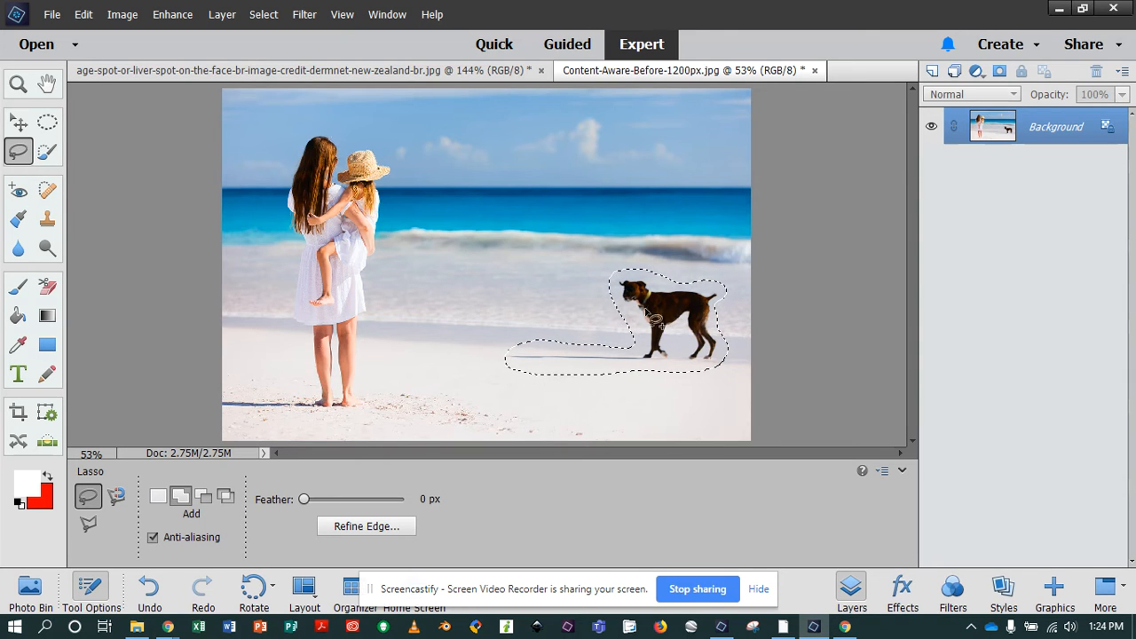
- Replace the selected dog and shadow with a Content-Aware fill, then deselect the area
left_click(85, 15)
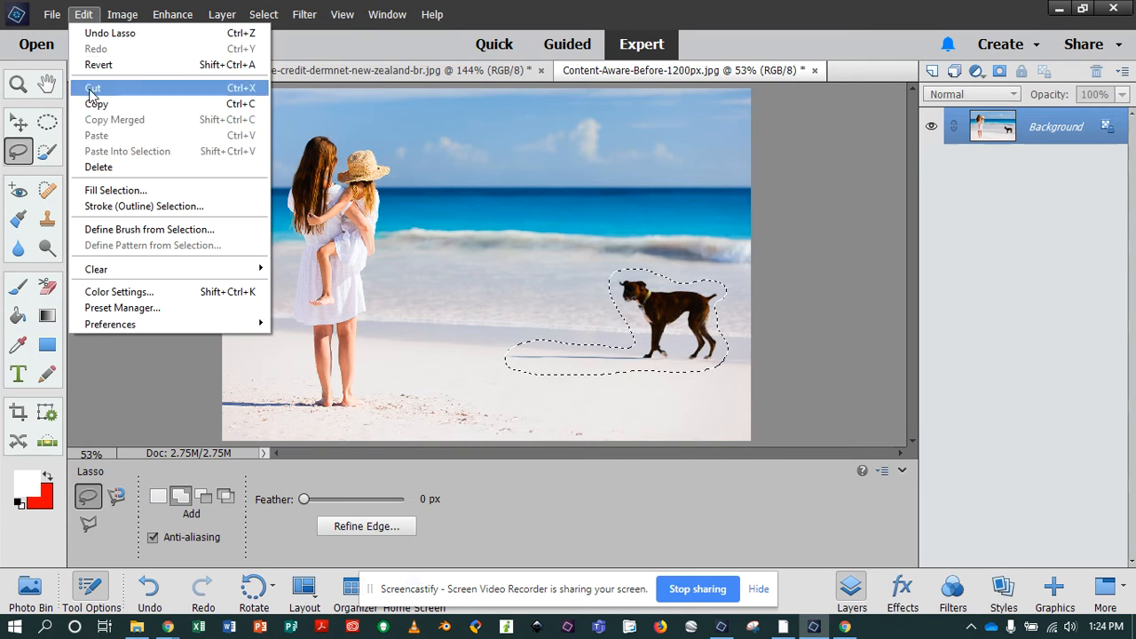
left_click(100, 191)
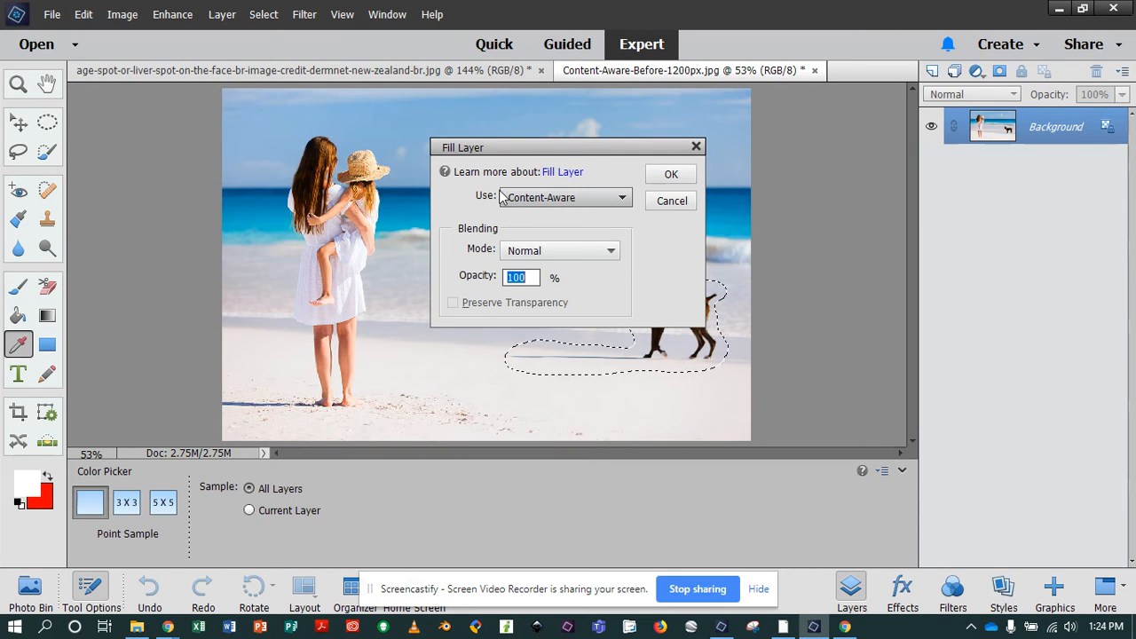
left_click(619, 201)
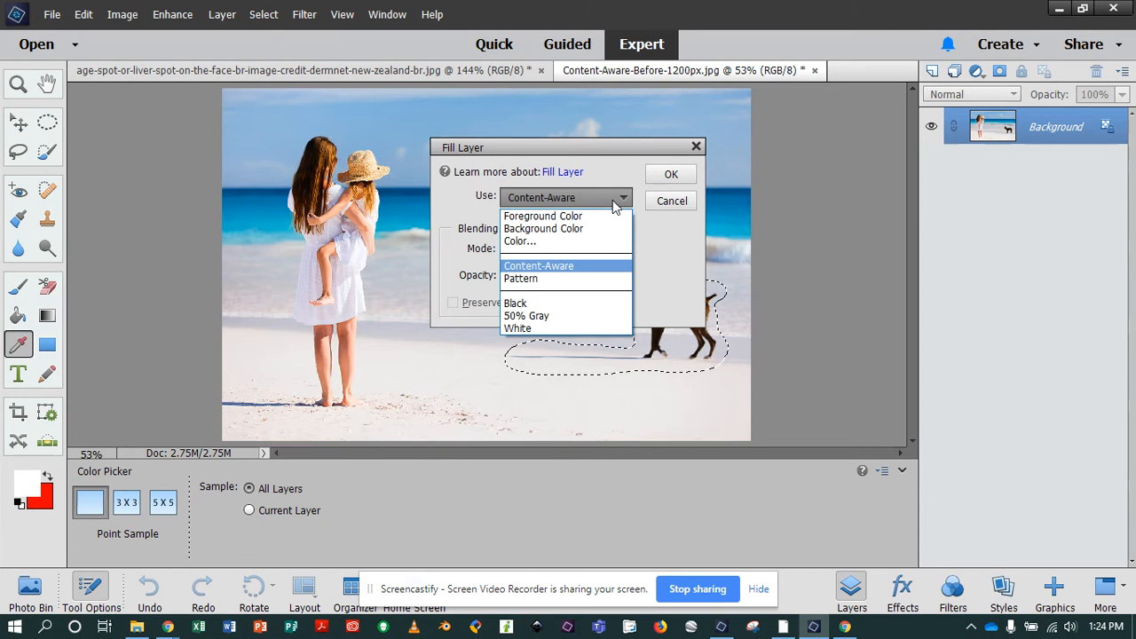
left_click(598, 266)
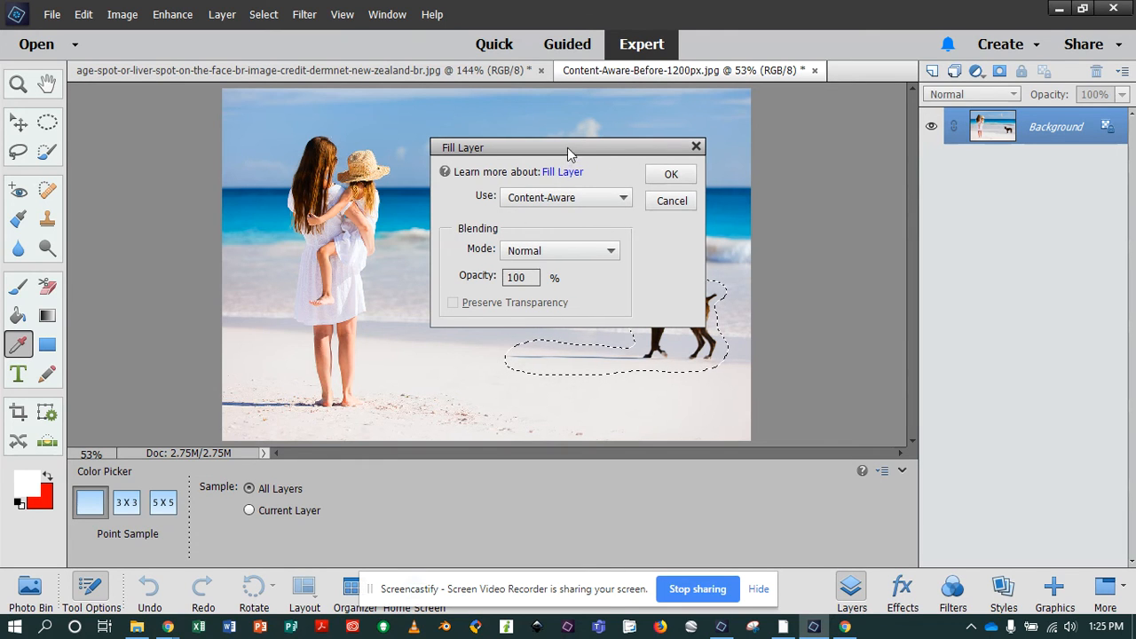
left_click_drag(566, 147, 118, 80)
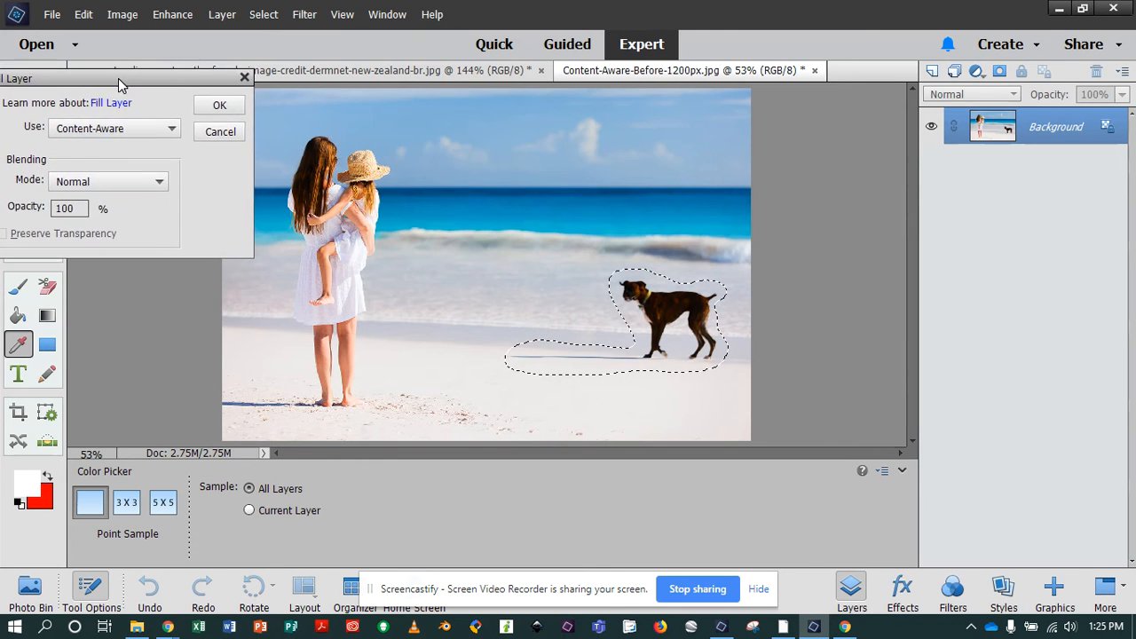
left_click(228, 106)
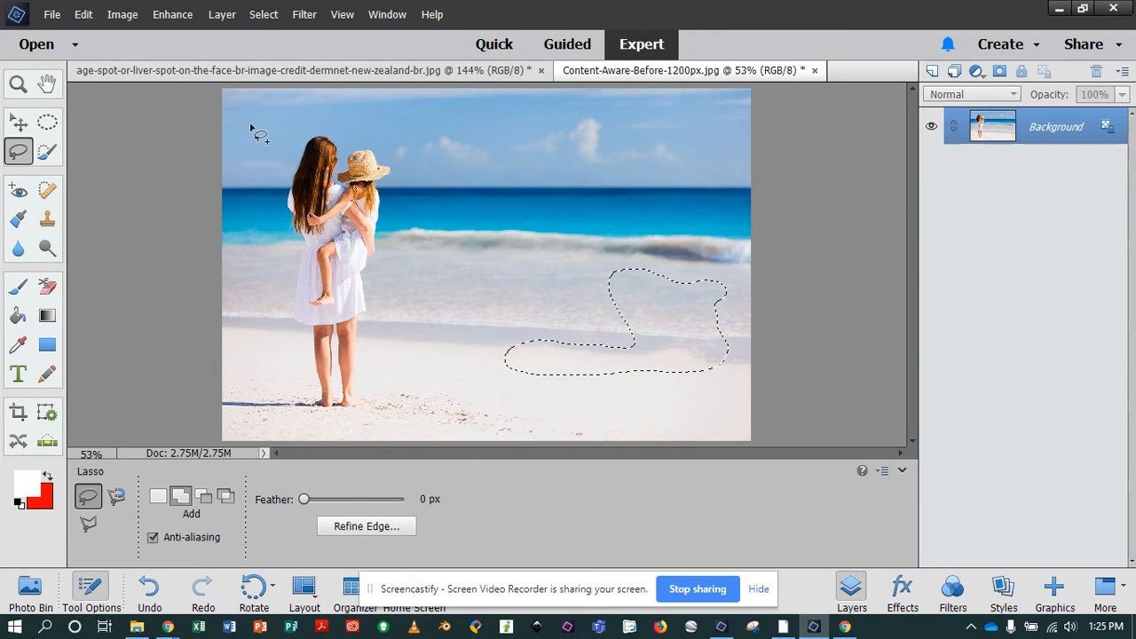
key("ctrl+d")
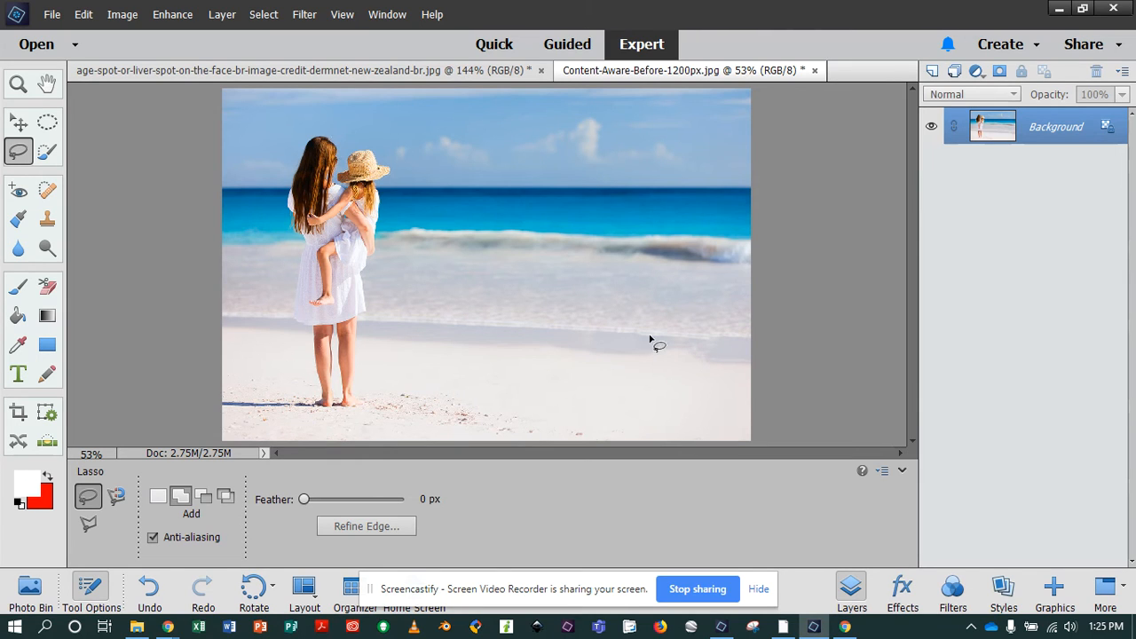
- With the Clone Stamp at 50 px, sample the wet sand and paint over the gap where the dog stood
left_click(48, 222)
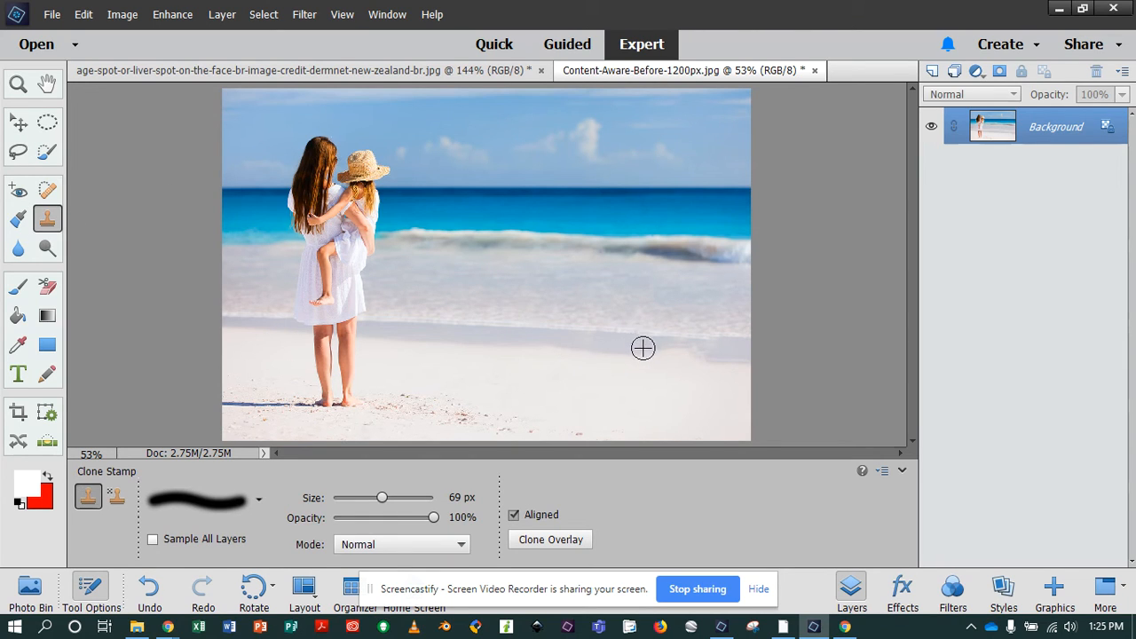
scroll(644, 342, "up", 8)
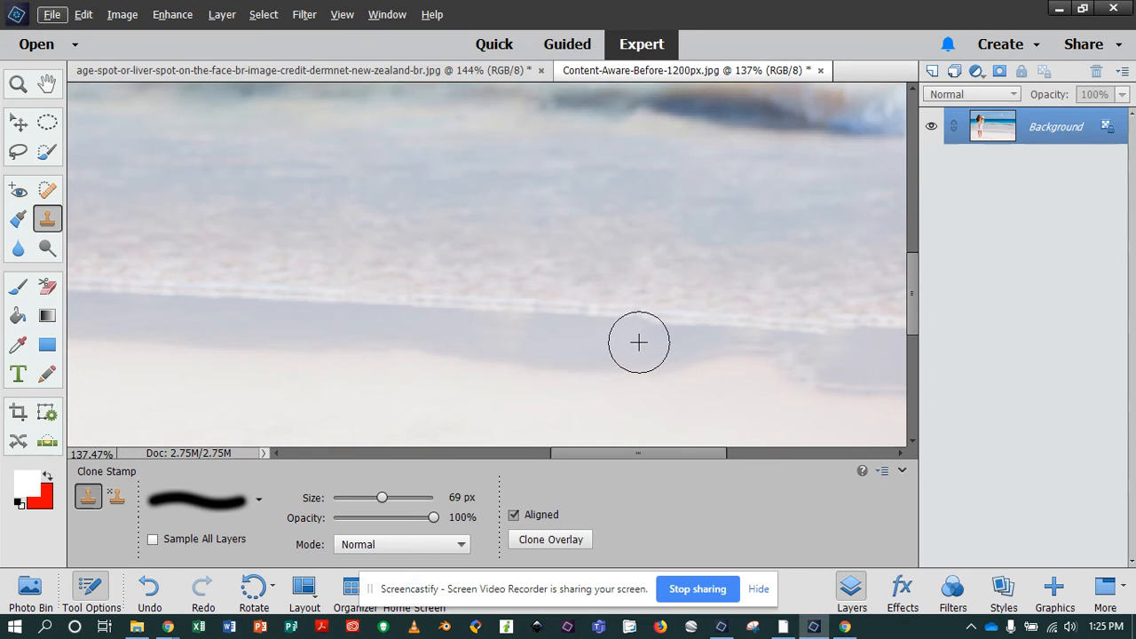
key("[")
key("[")
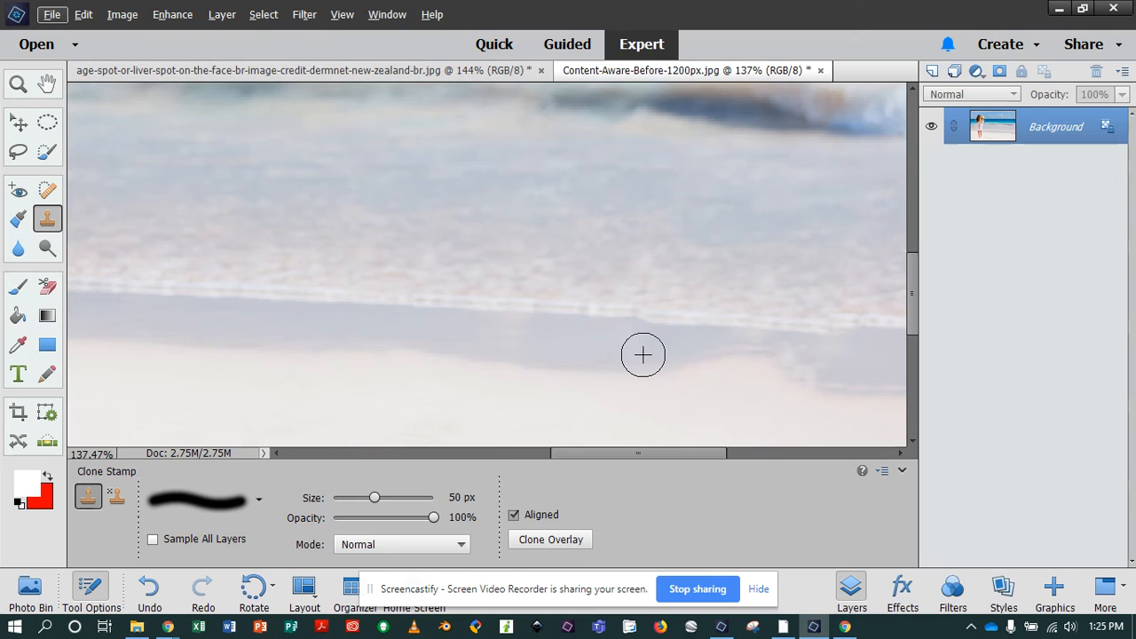
left_click(646, 347, "alt")
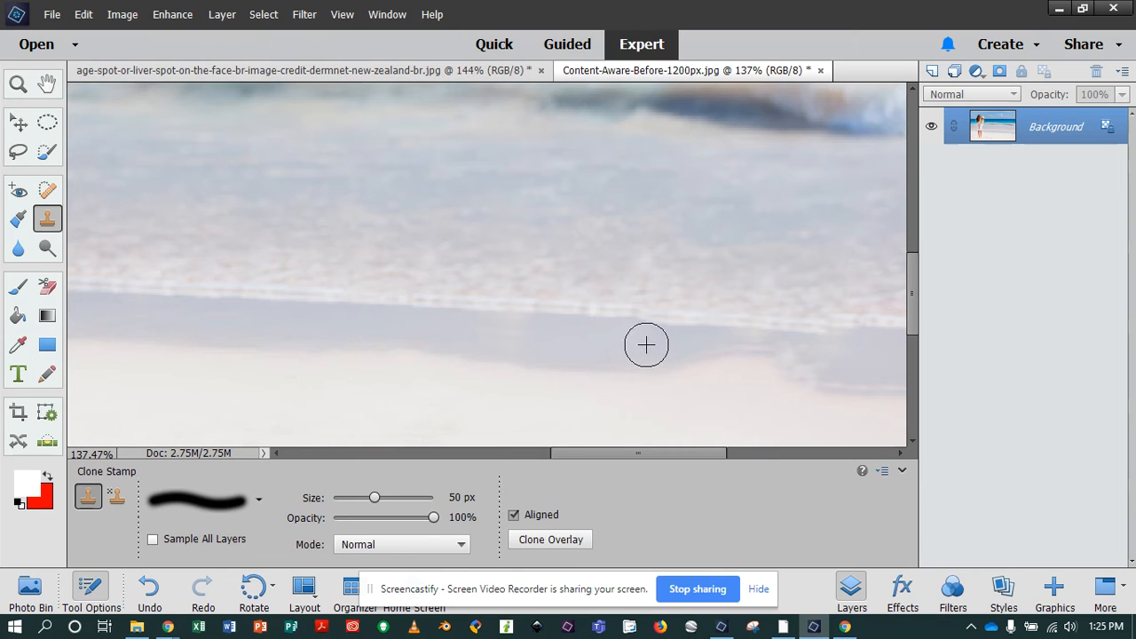
left_click(646, 347, "alt")
left_click(644, 348, "alt")
mouse_move(677, 356)
left_mouse_down()
mouse_move(811, 372)
mouse_move(824, 363)
mouse_move(807, 352)
left_mouse_up()
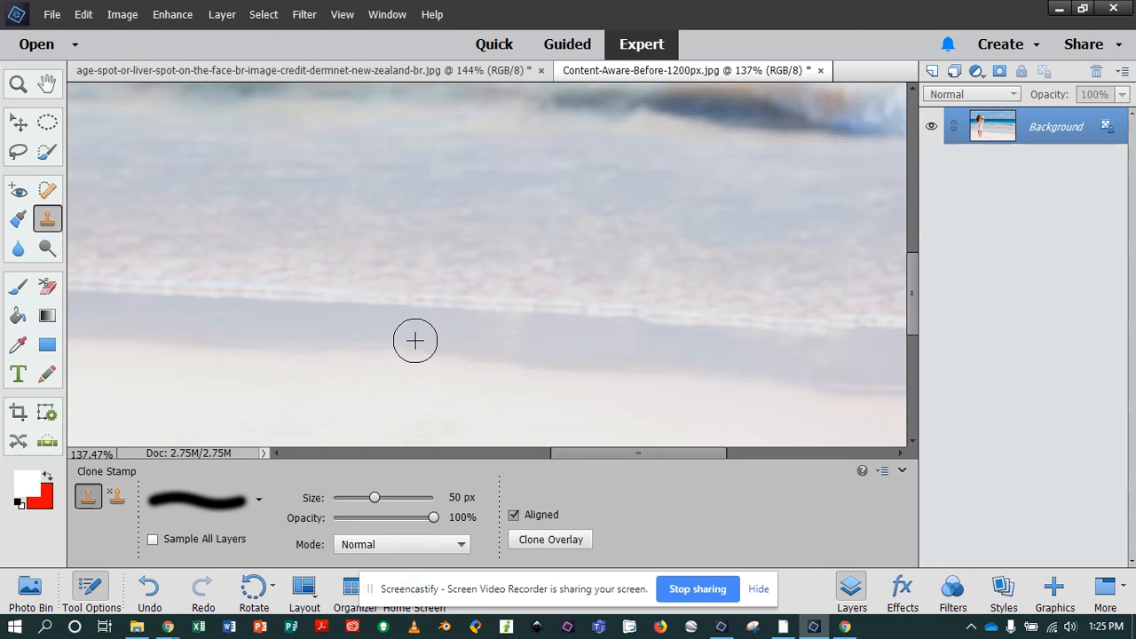
- Clone along the lower edge of the wet-sand band to even out its boundary with the dry sand
left_click(382, 338)
left_click(347, 337)
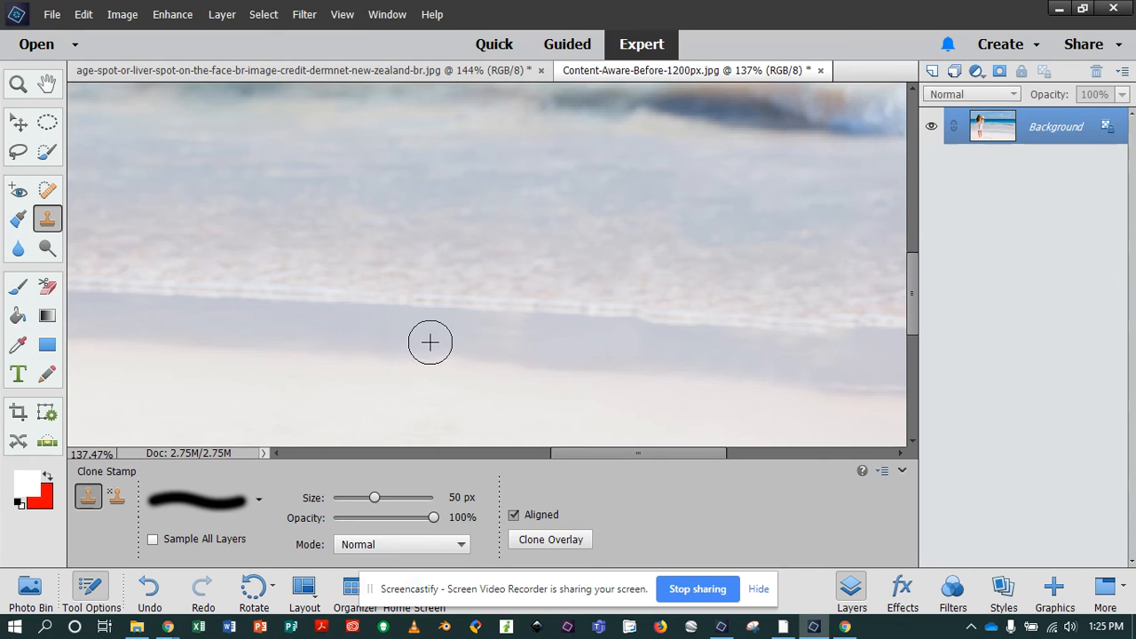
left_click(466, 344)
left_click(658, 367)
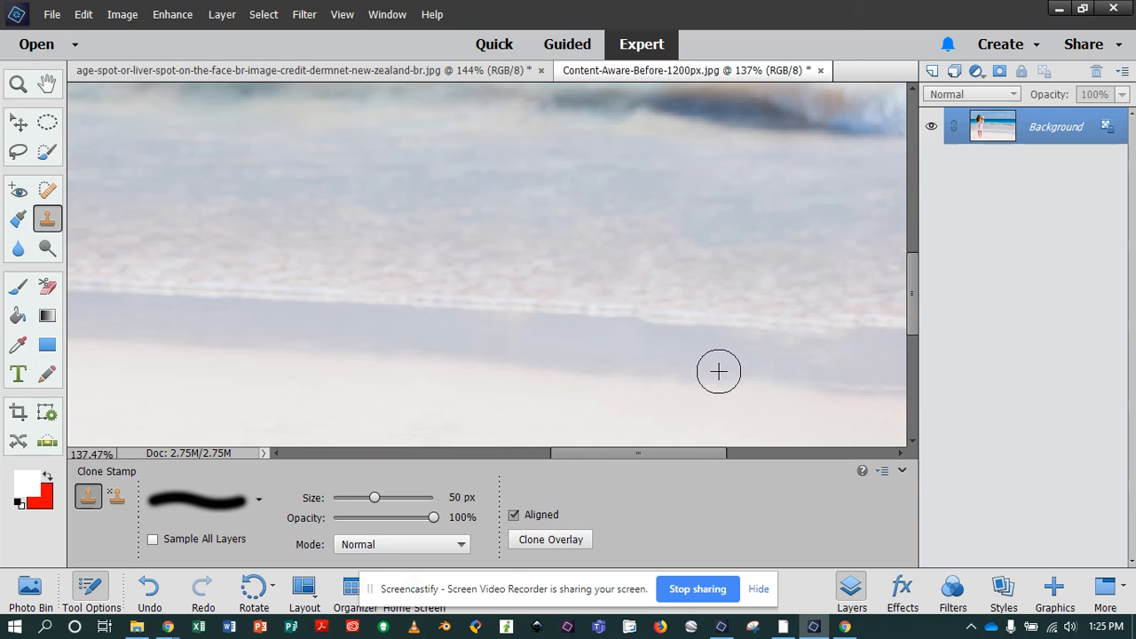
left_click_drag(718, 371, 818, 373)
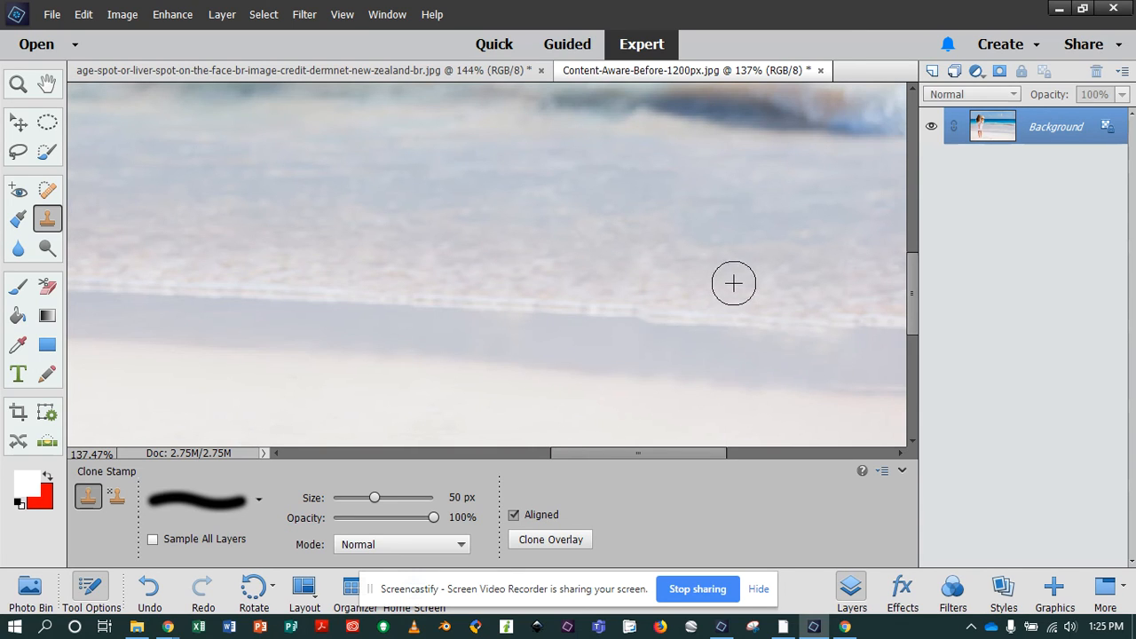
- Reduce the Clone Stamp to 30 px and cover the pale patch just below the foam line with wet sand
key("bracketleft")
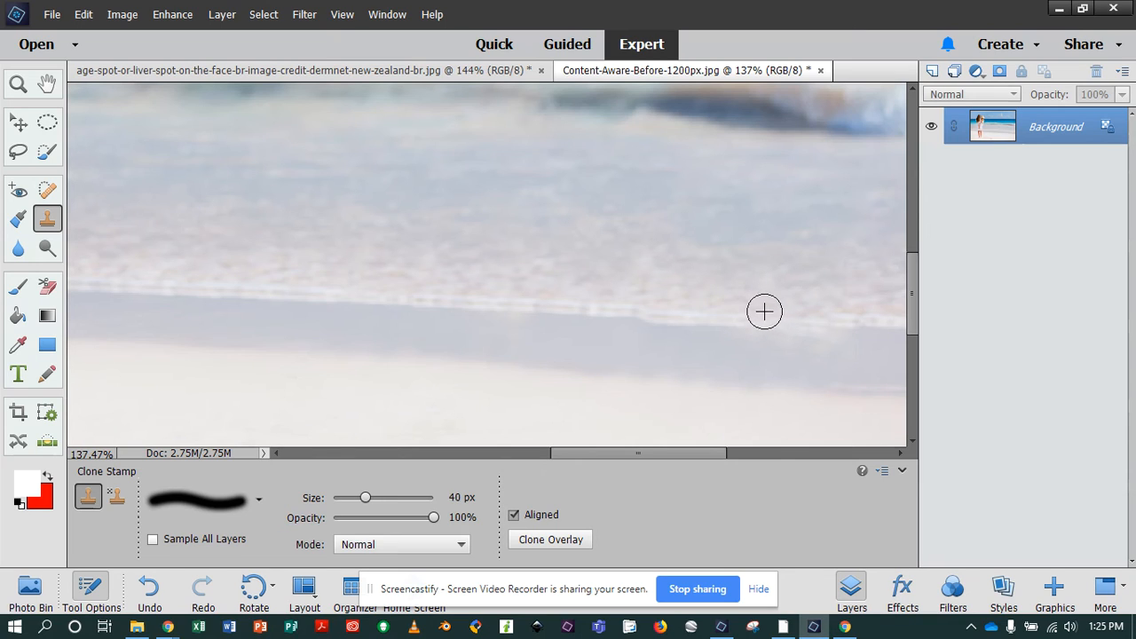
key("bracketleft")
key("bracketleft")
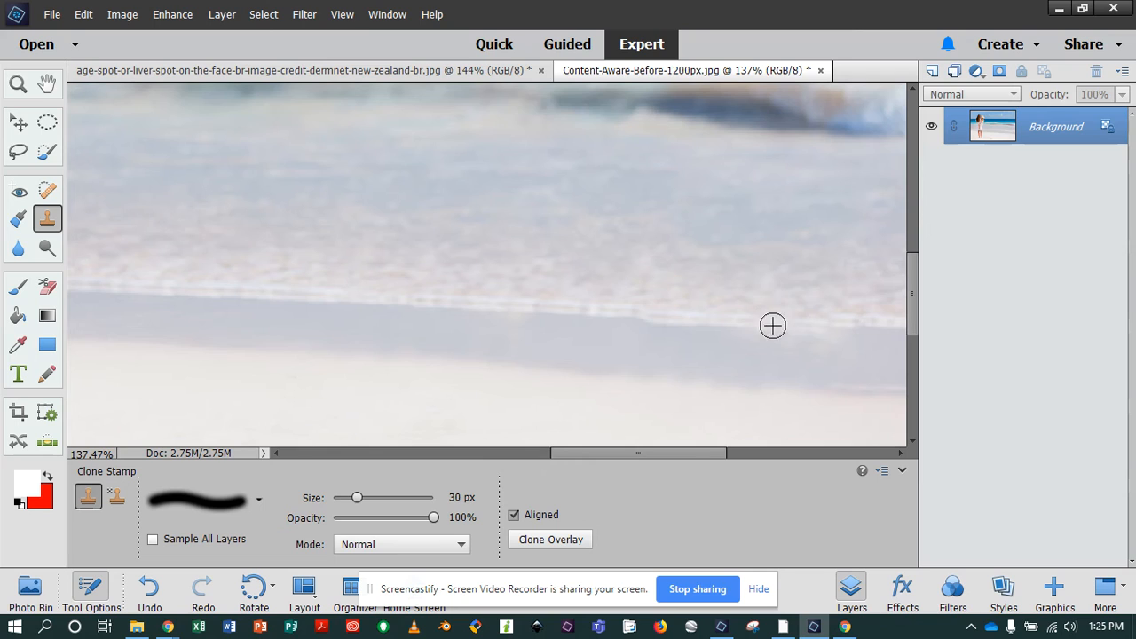
left_click(800, 327)
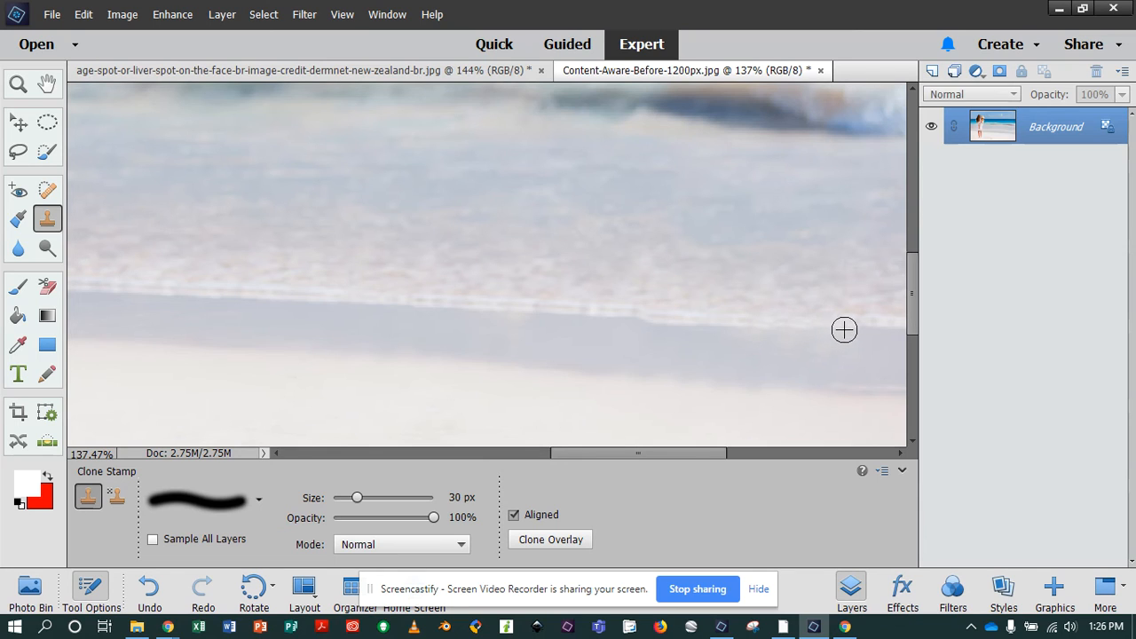
left_click(720, 339, "alt")
left_click_drag(743, 336, 858, 343)
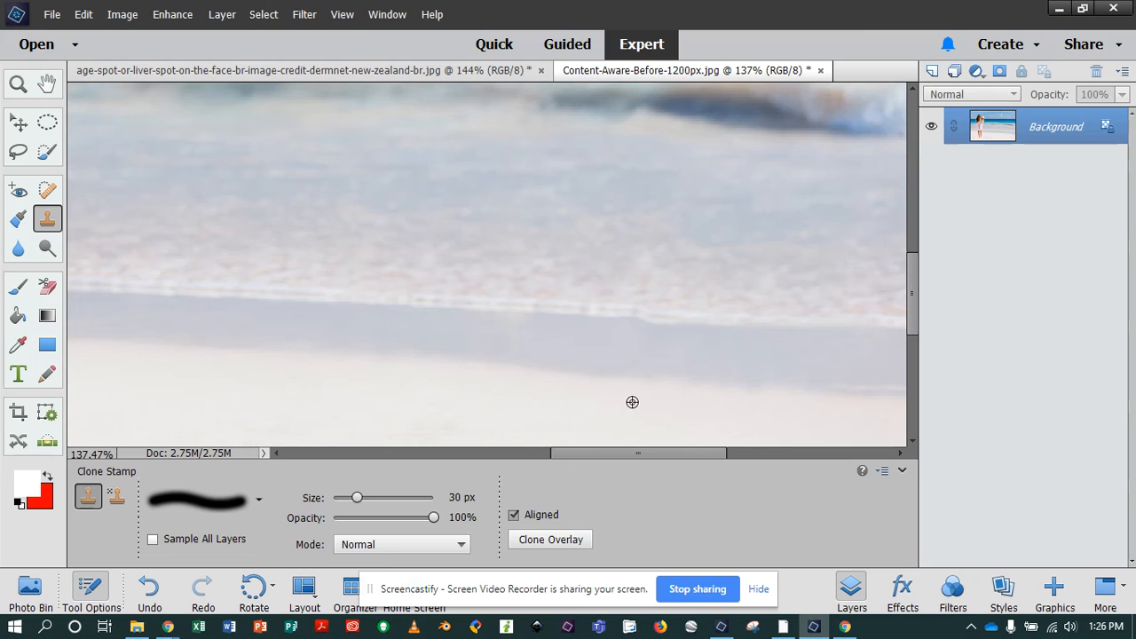
- Stamp three dabs of the sampled dry sand onto the middle of the wet-sand band
left_click(626, 346)
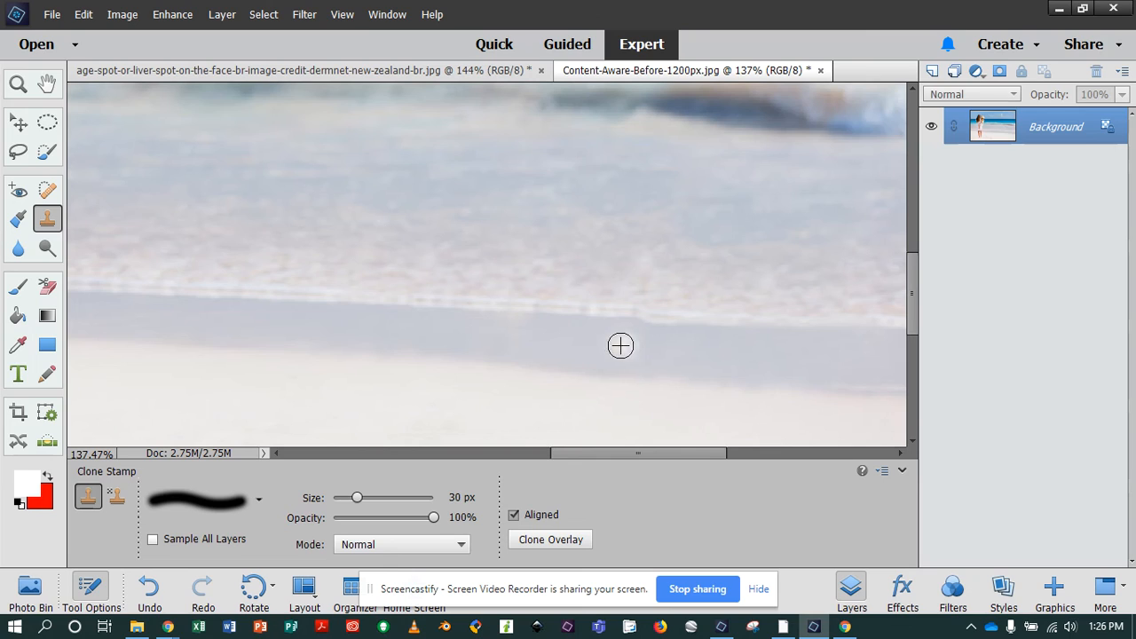
left_click(574, 341)
left_click(504, 338)
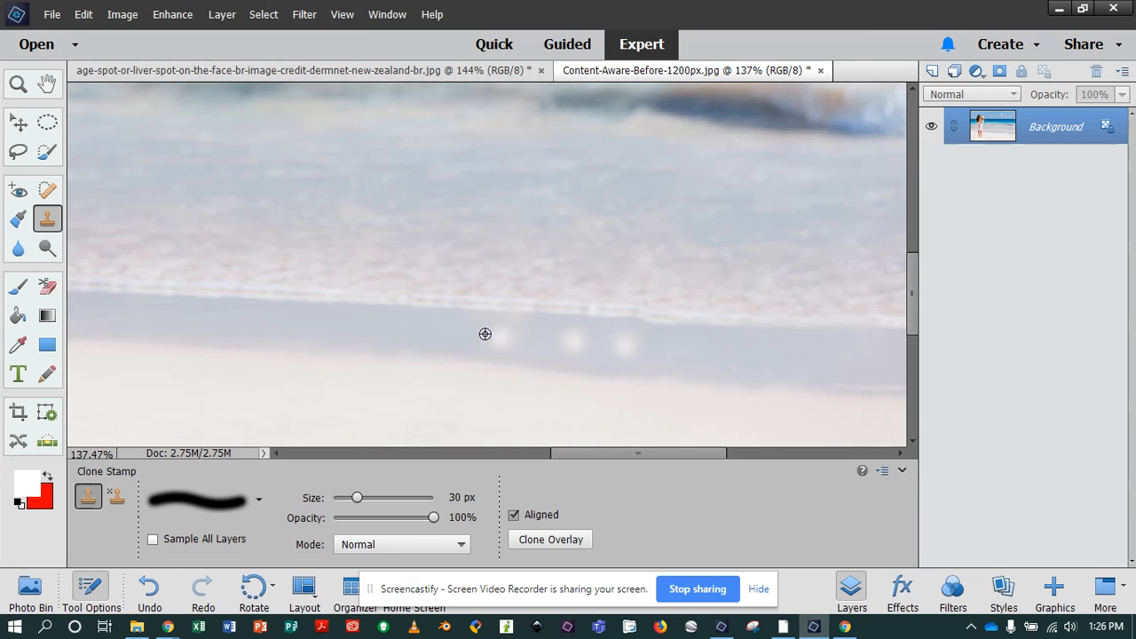
- Cover the three pale dabs on the wet-sand band with cloned wet sand, resampling beside the last one
left_click_drag(503, 338, 594, 345)
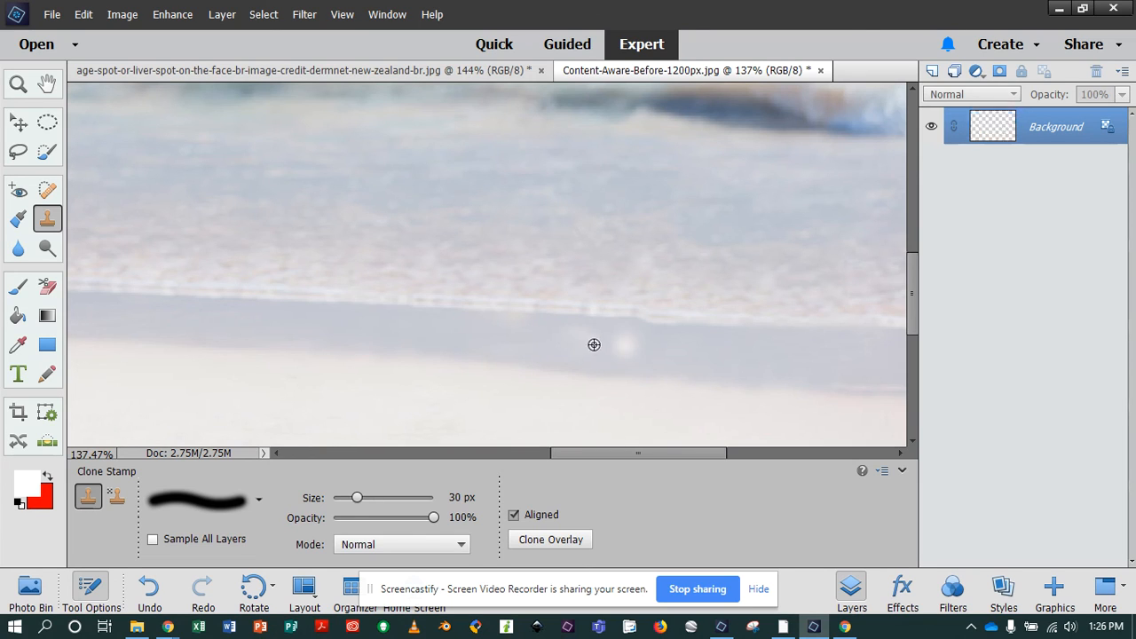
left_click(664, 348, "alt")
left_click(631, 348)
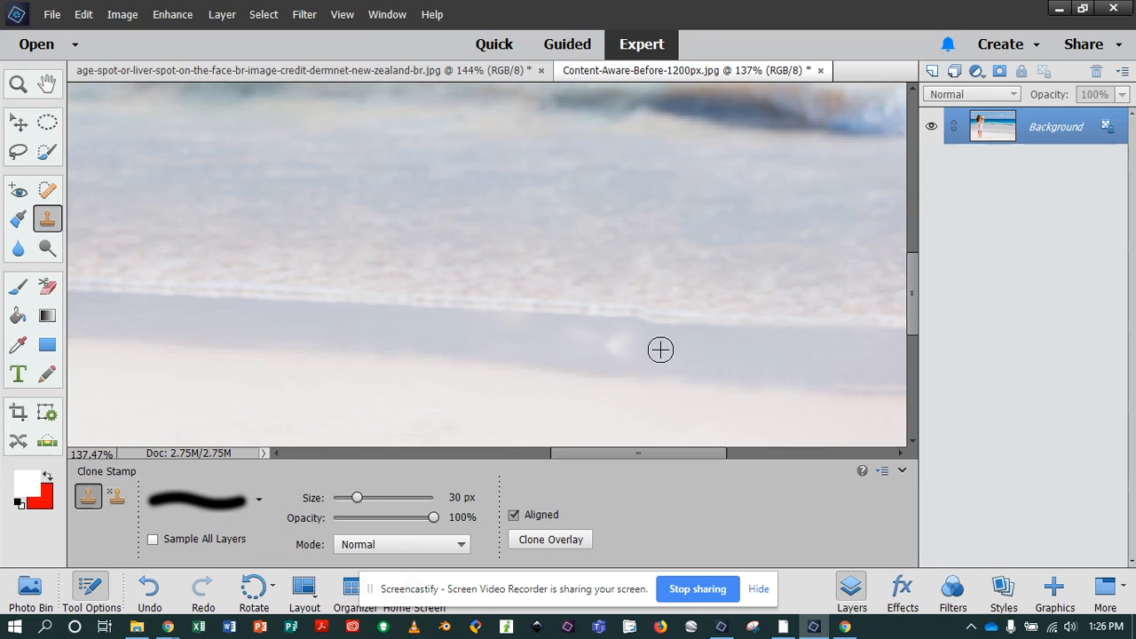
left_click(660, 350, "alt")
left_click(610, 346)
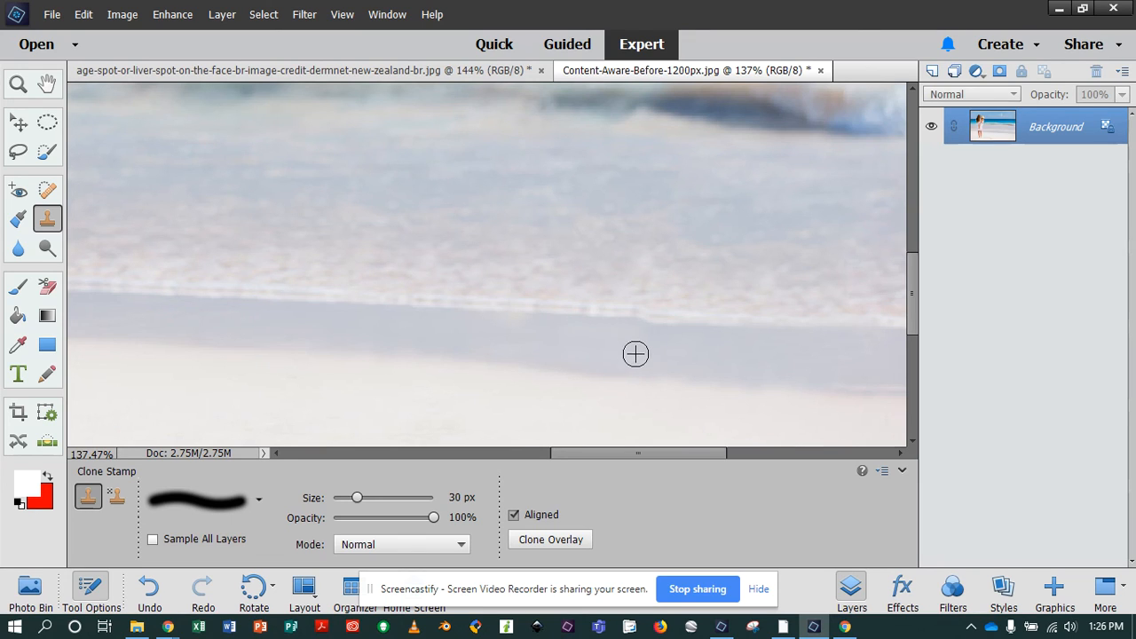
- Stamp a row of 30 px clone dabs along the boundary between the wet-sand band and the dry sand
scroll(772, 356, "down", 5)
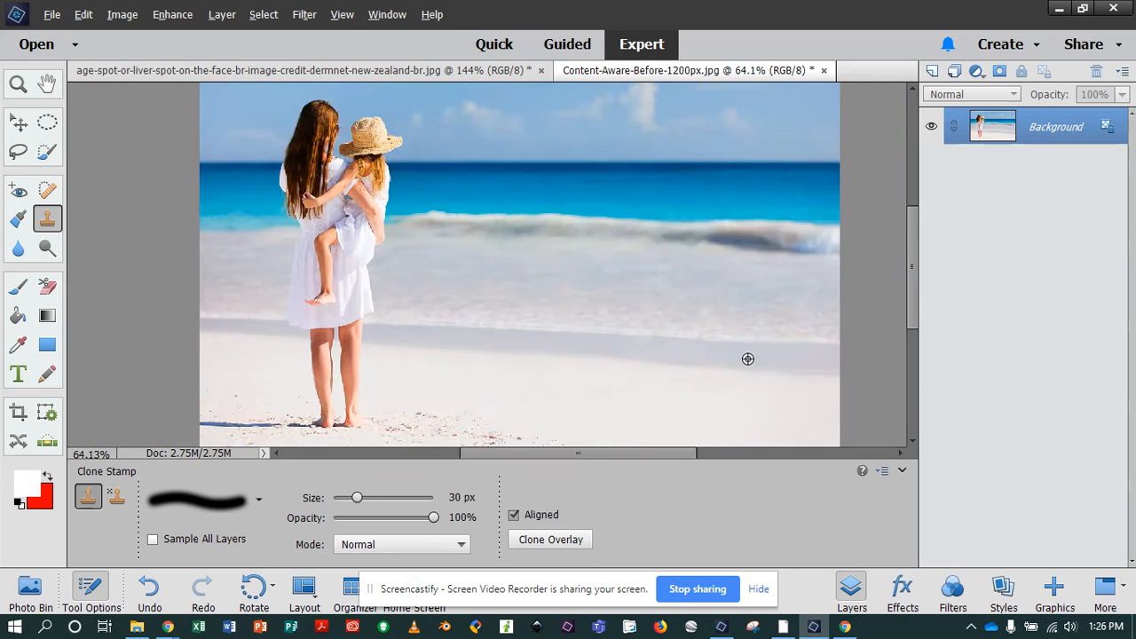
scroll(637, 338, "up", 5)
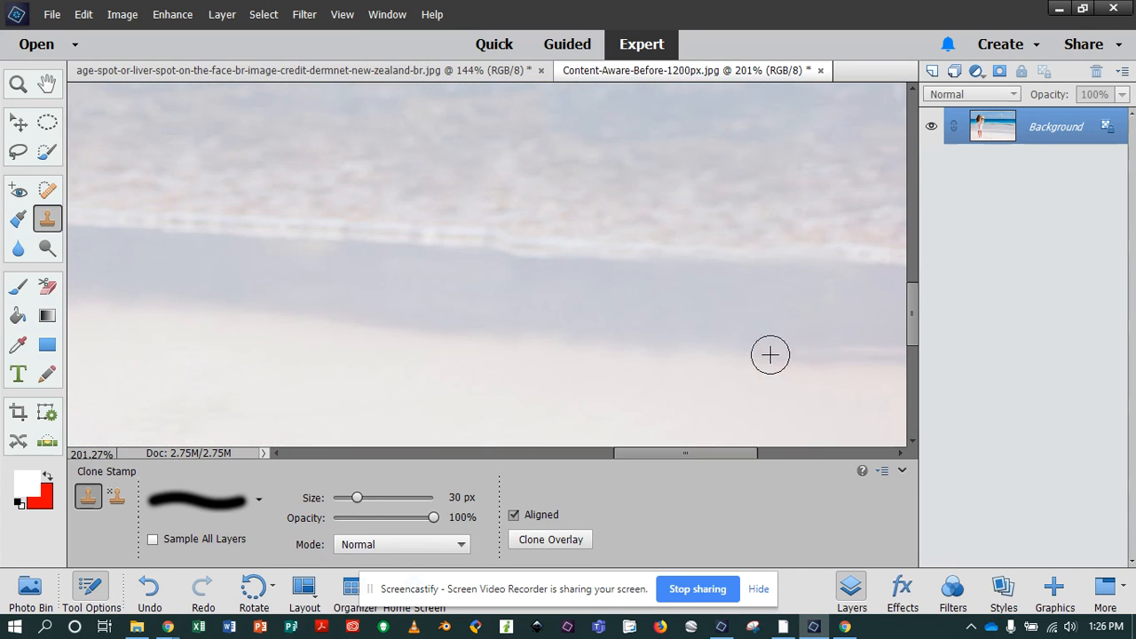
left_click(673, 349)
left_click(640, 347)
left_click(613, 346)
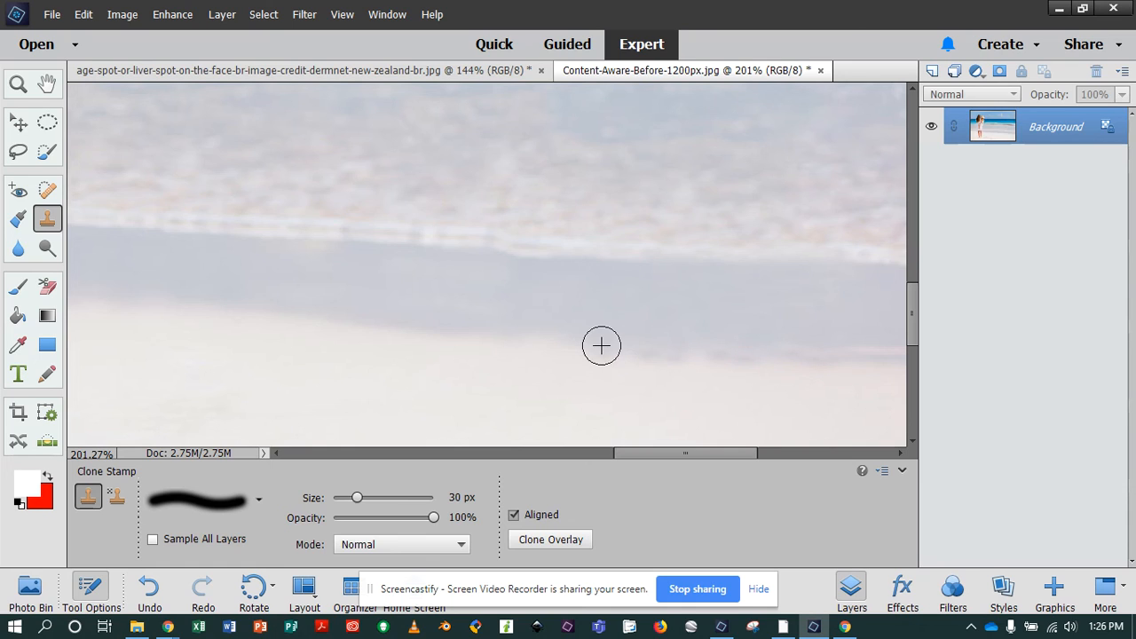
left_click(578, 343)
left_click(555, 341)
- Switch the Clone Stamp to the hard 19 px brush, sample the wet sand's lower edge and clone along that edge
left_click(242, 505)
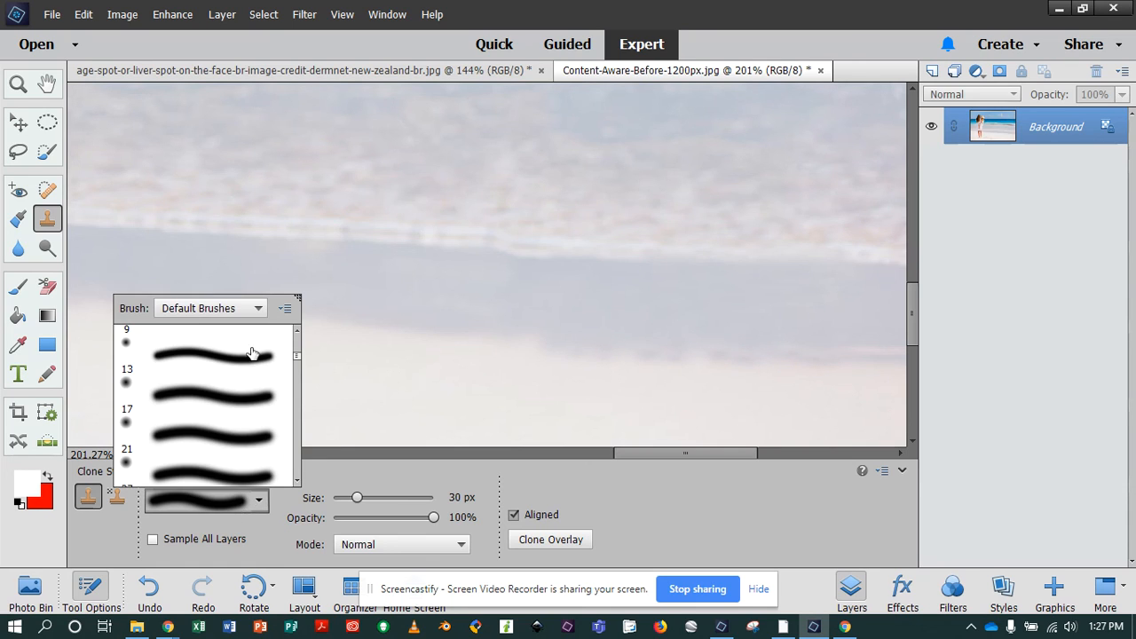
scroll(239, 351, "up", 3)
scroll(235, 345, "up", 1)
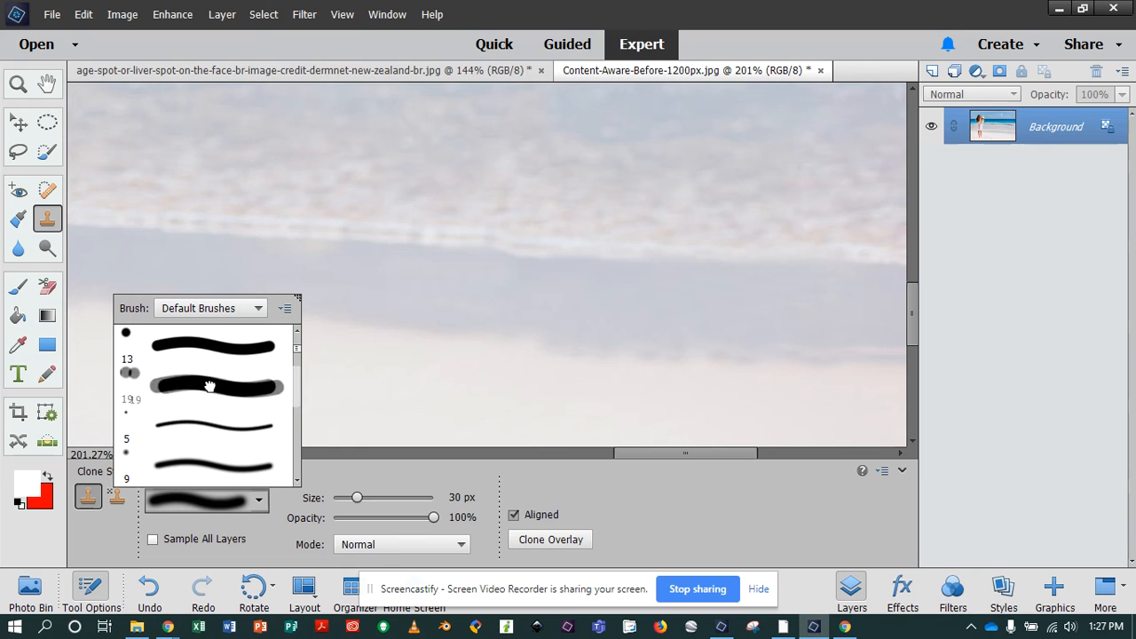
left_click(213, 382)
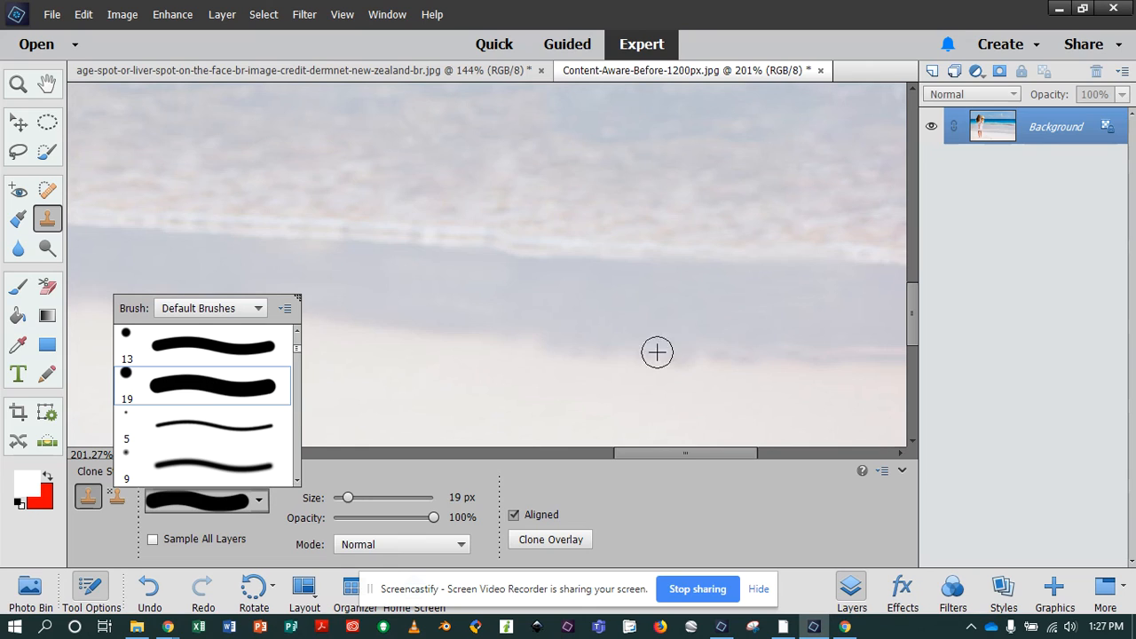
left_click(561, 339, "alt")
left_click_drag(585, 344, 882, 355)
scroll(773, 334, "down", 8)
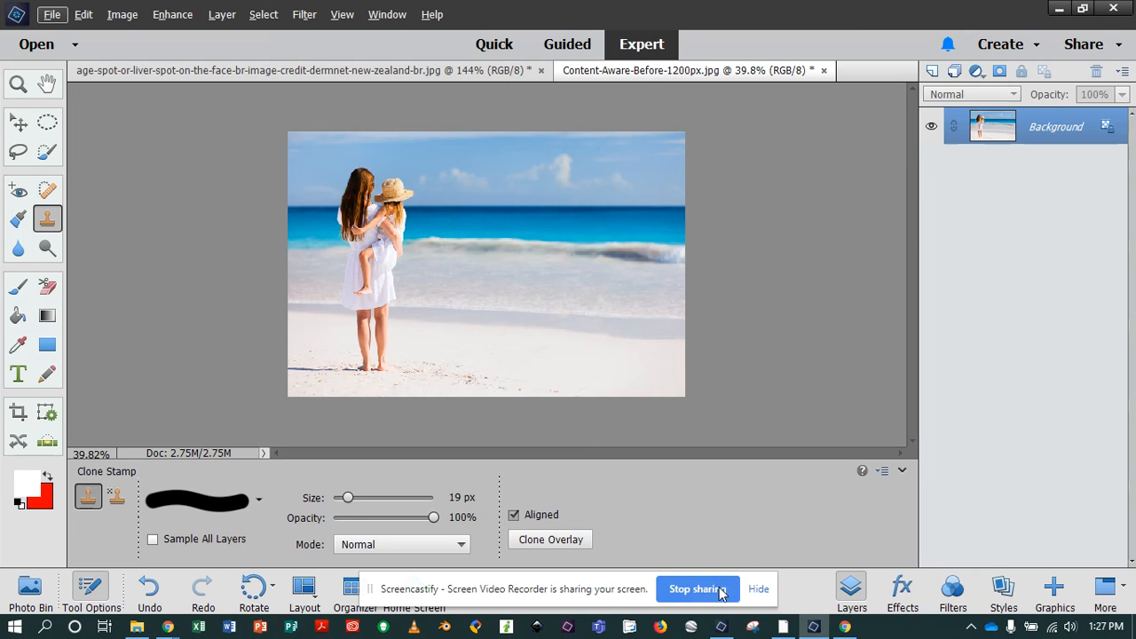
- Activate the Spot Healing Brush with its type set to Content Aware
left_click(48, 191)
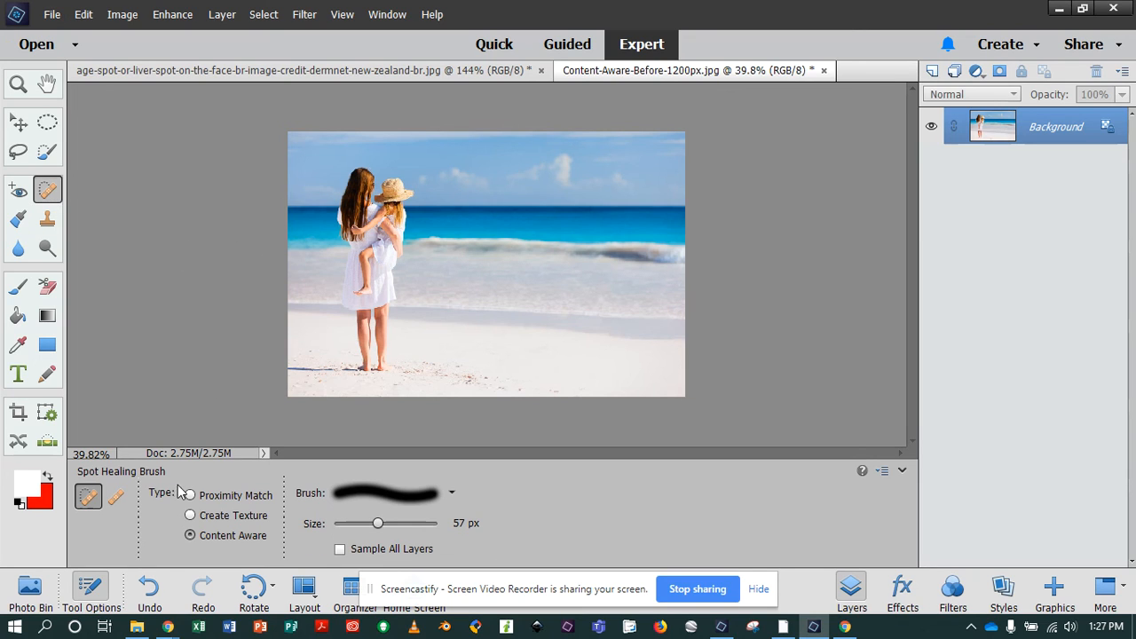
left_click(192, 515)
left_click(191, 536)
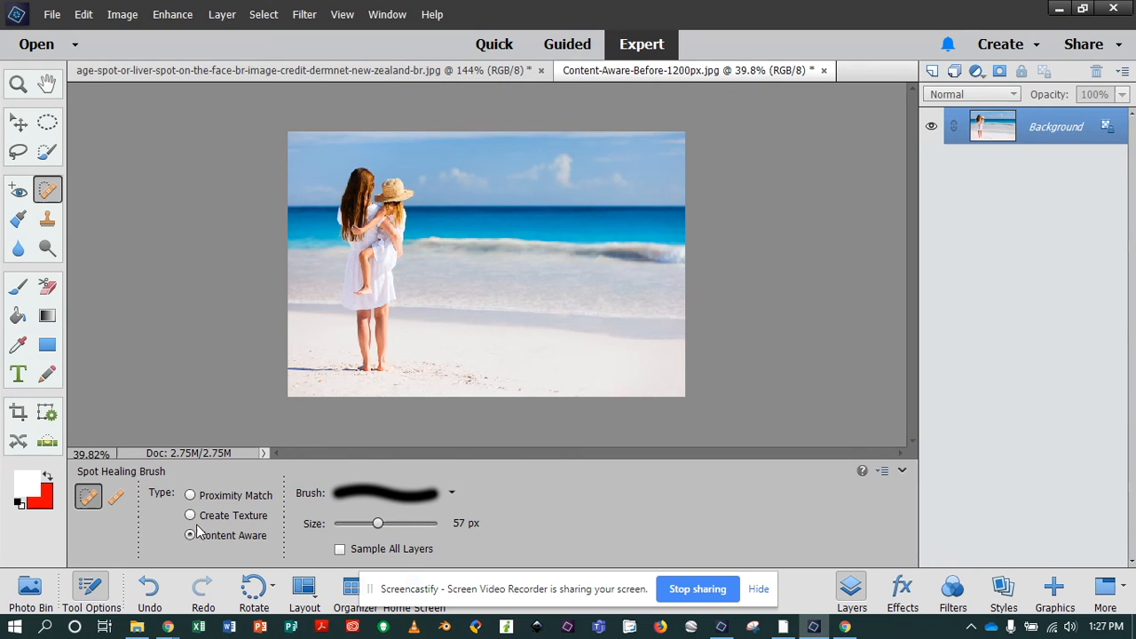